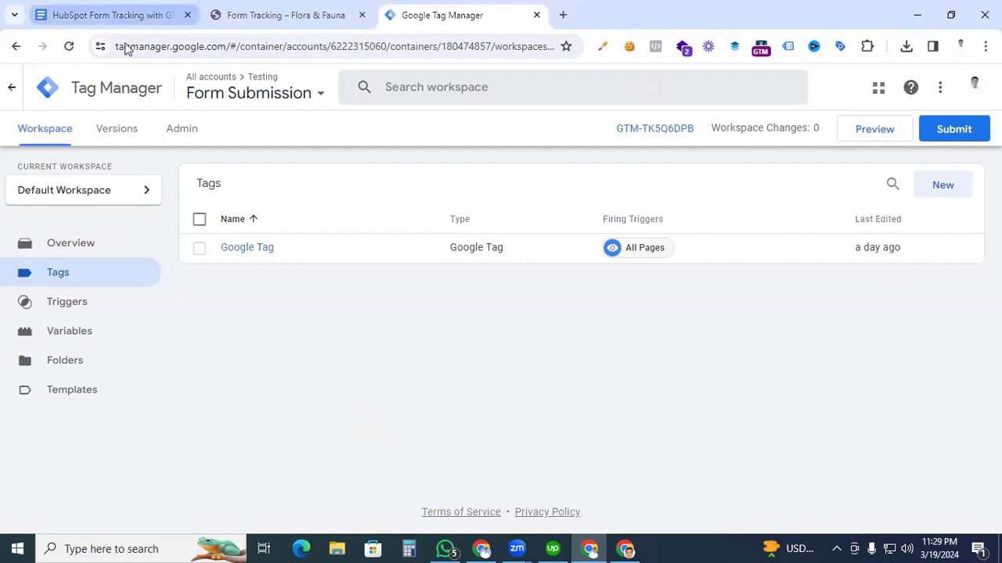
Step: Copy the whole HubSpot form-listener script from the Google Docs note, then go back to the Tags list
click(118, 16)
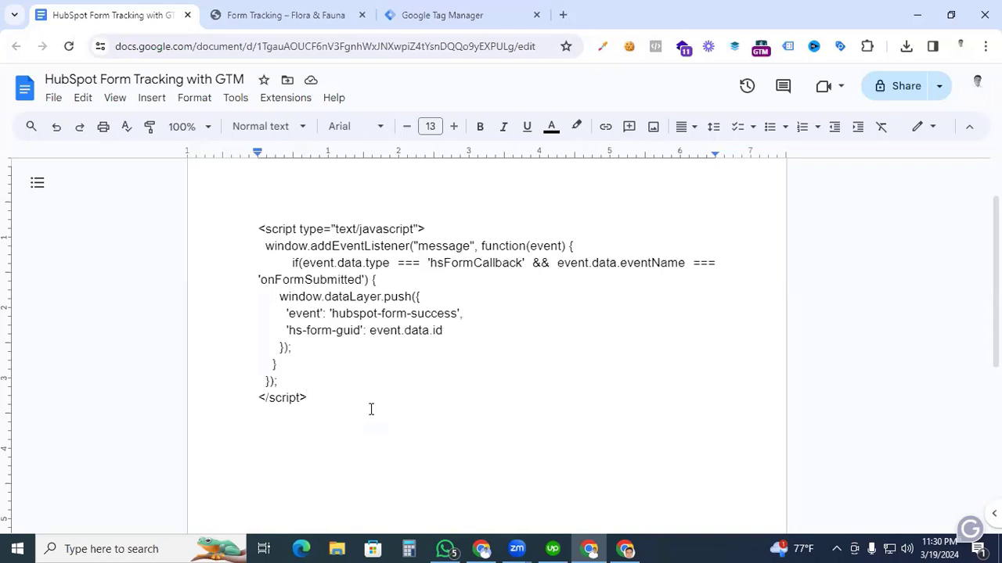
drag(335, 402, 258, 228)
key(ctrl+c)
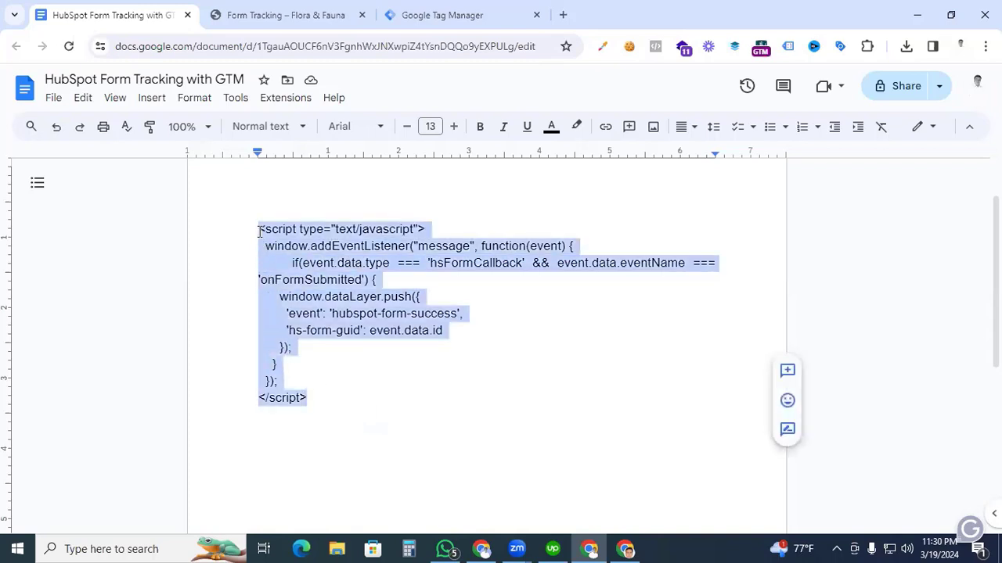
click(440, 10)
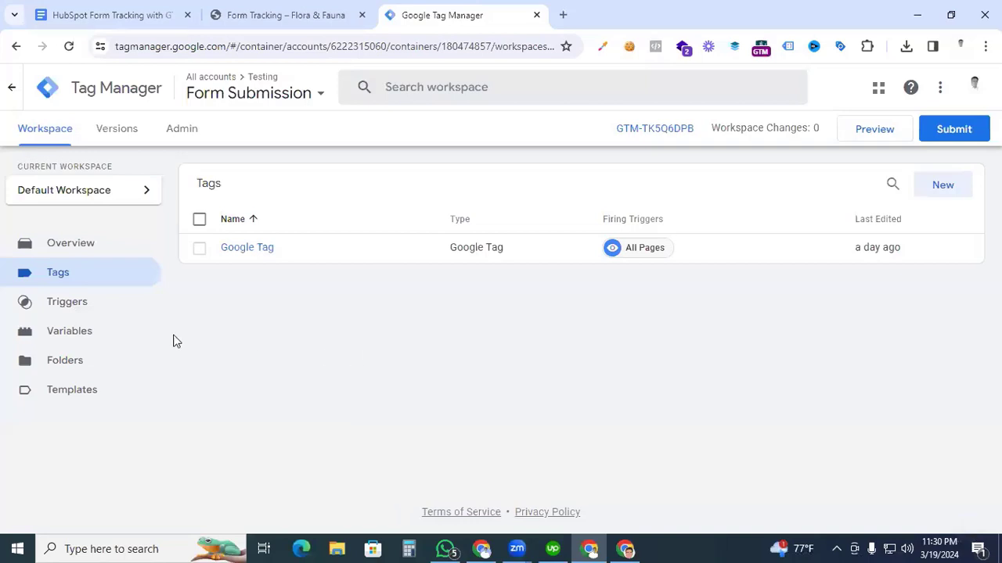
Step: Create a Custom HTML tag containing the pasted listener script, firing on All Pages
click(941, 189)
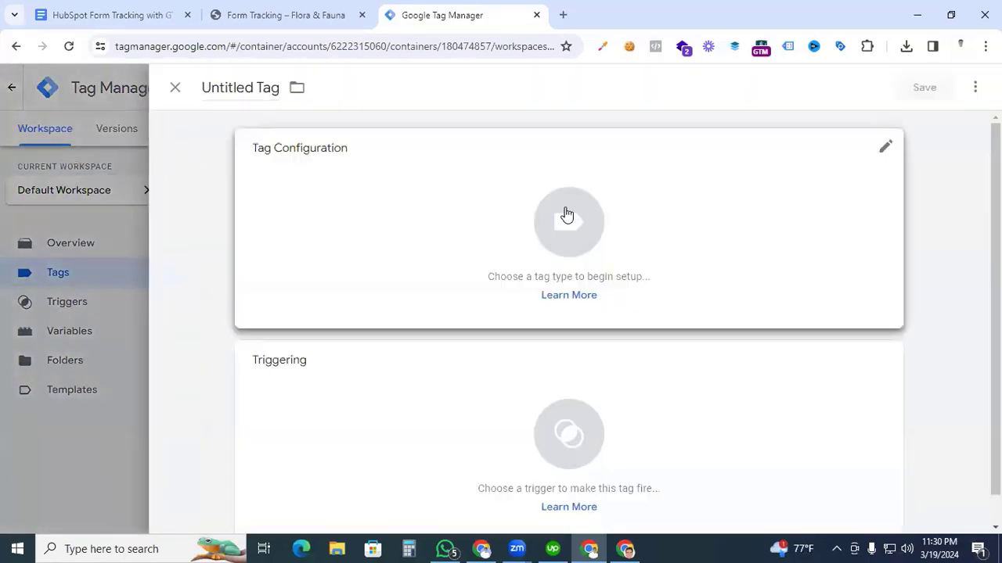
click(572, 233)
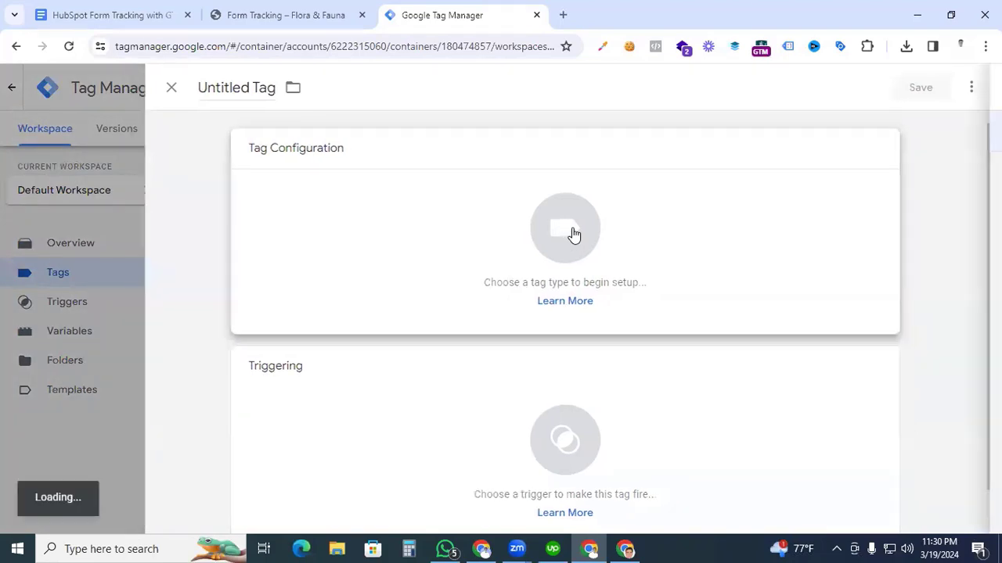
scroll(811, 352, down, 4)
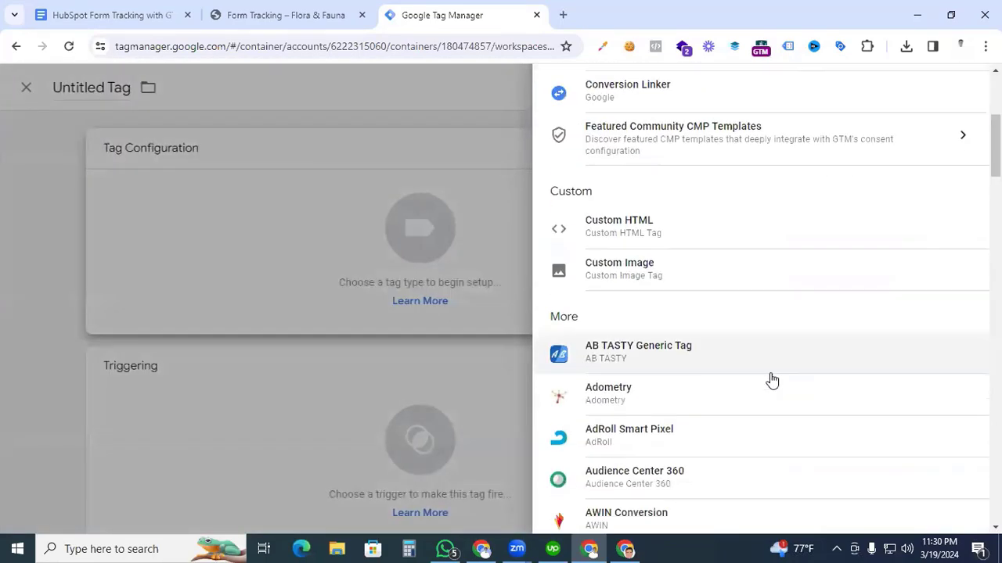
click(671, 234)
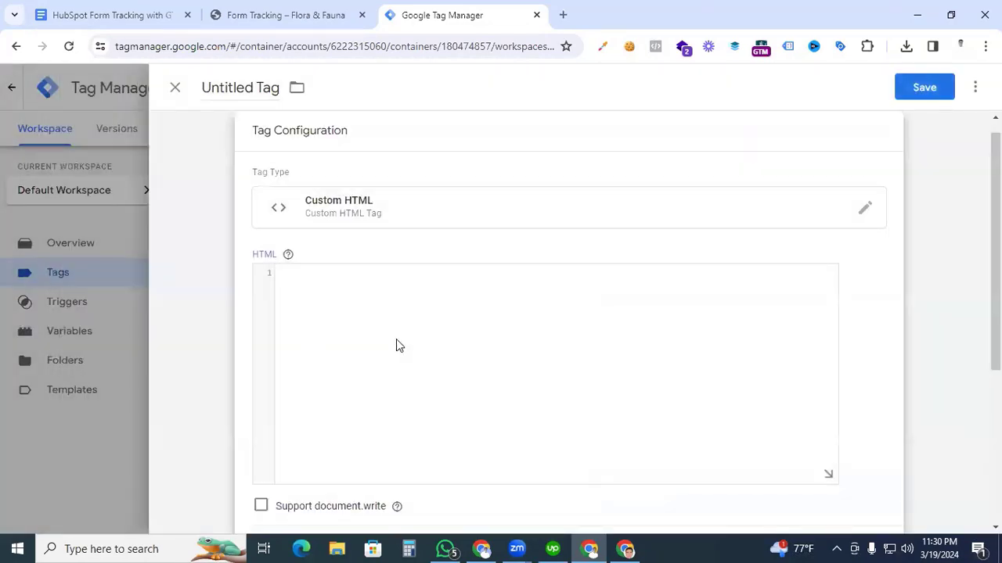
click(396, 346)
key(ctrl+v)
scroll(586, 437, down, 3)
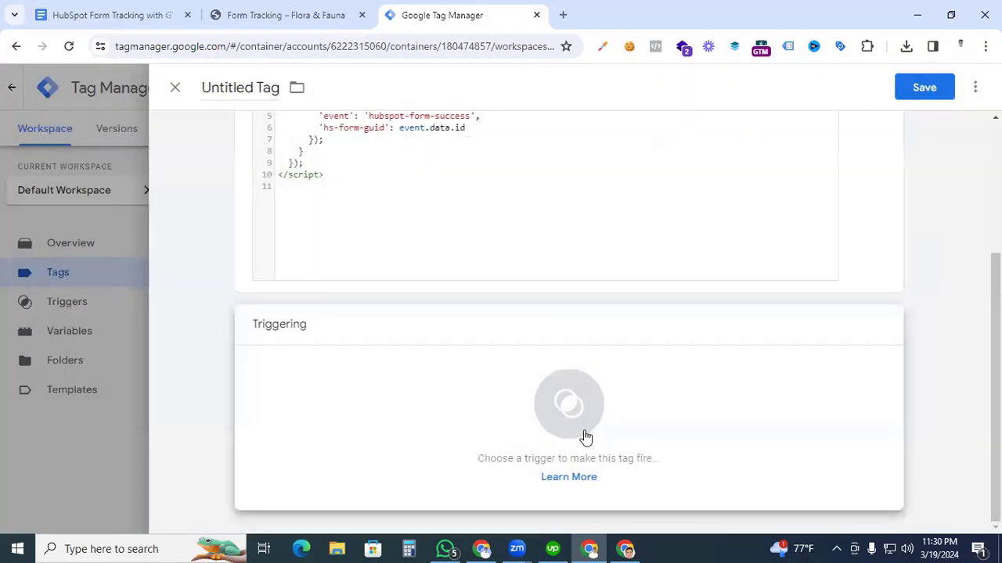
click(577, 420)
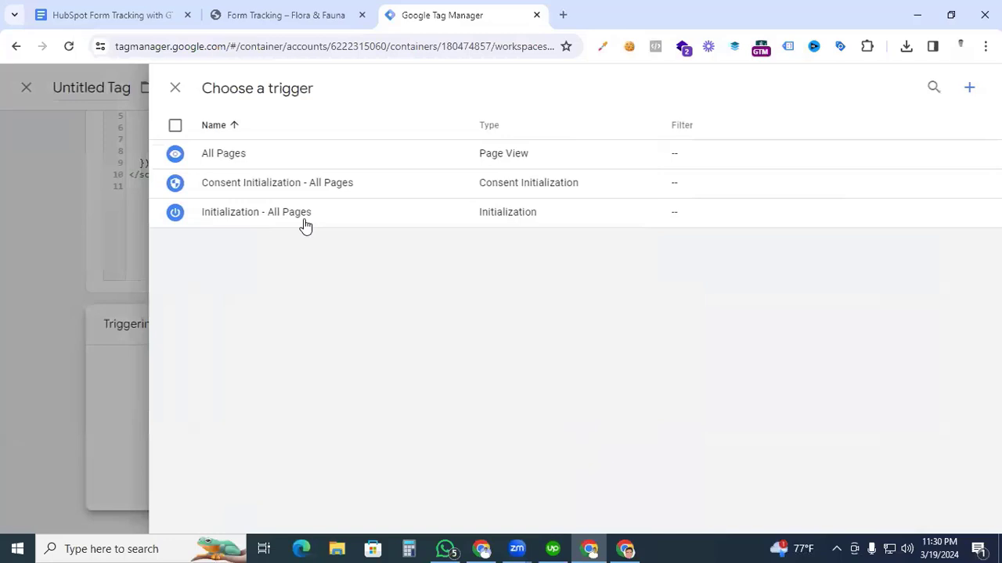
click(268, 159)
Step: Rename the tag to 'cHTML - Hubspot Form' and save it
double_click(240, 88)
triple_click(239, 88)
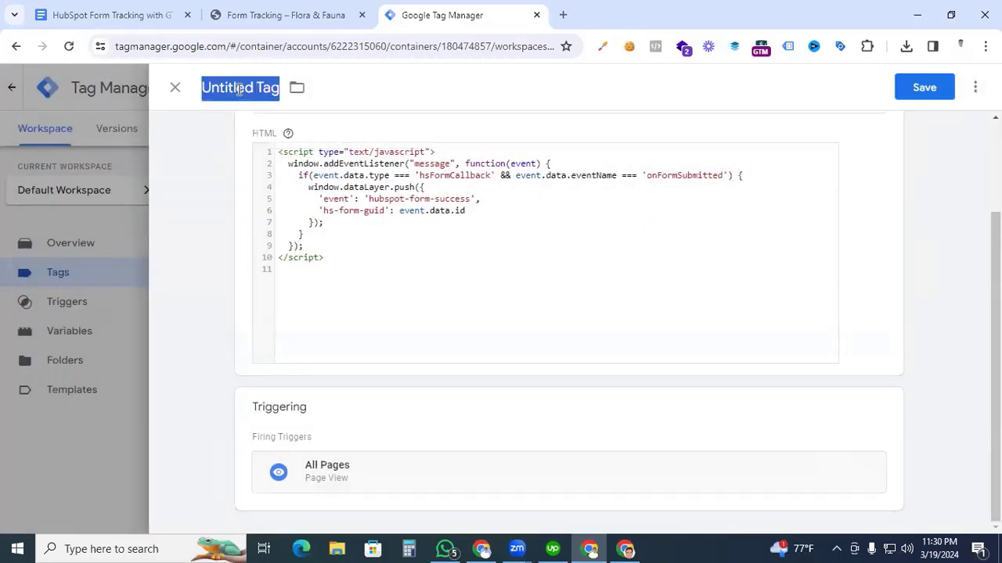
text(c)
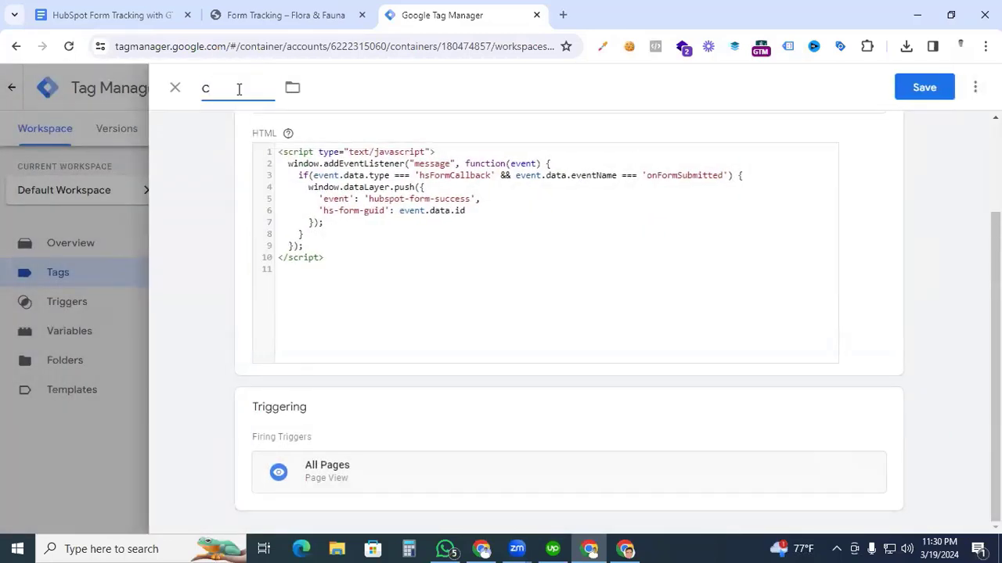
text(HTML - Hubspot Form)
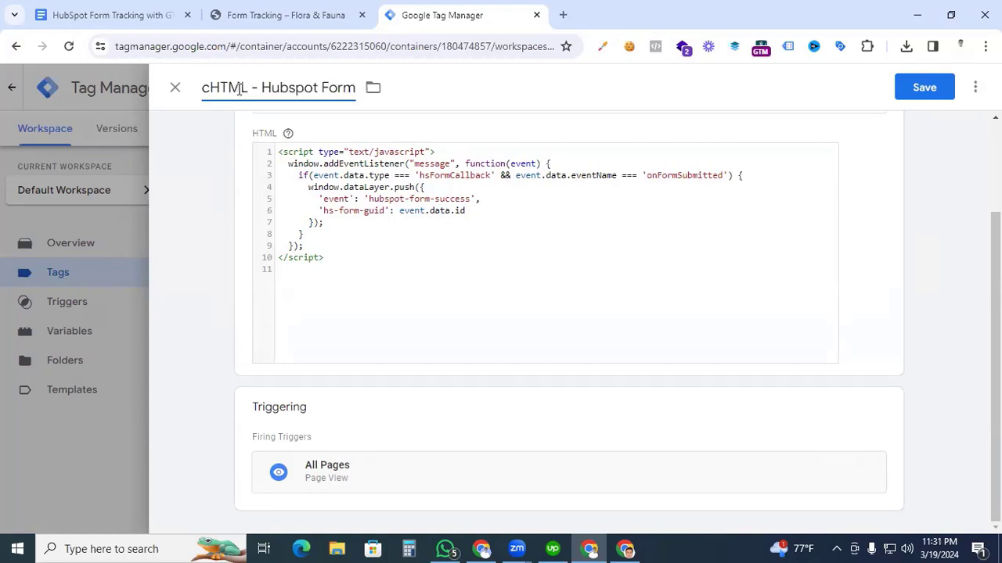
click(931, 87)
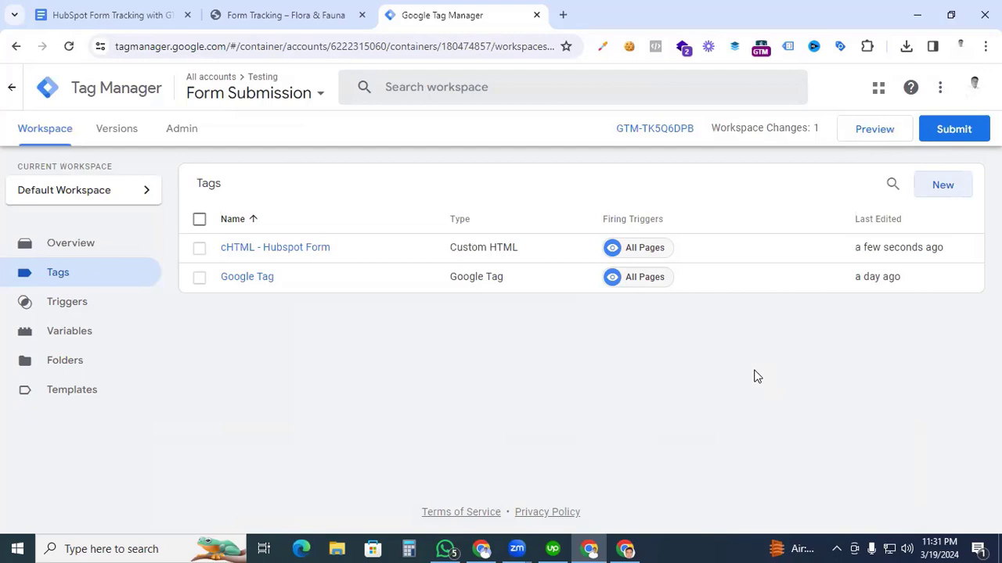
Step: Start a connected Tag Assistant preview and open the site's Form Tracking page
click(884, 133)
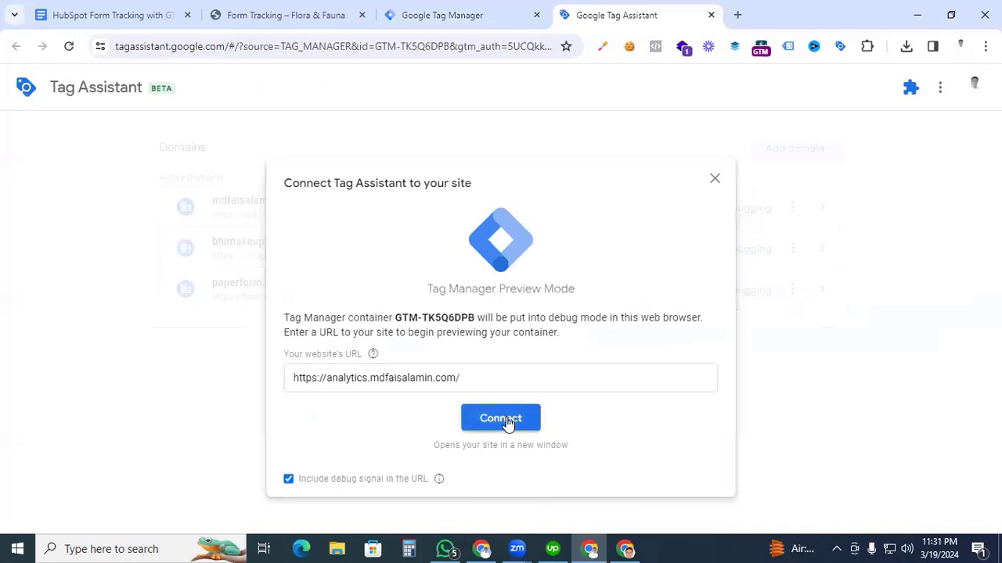
click(504, 418)
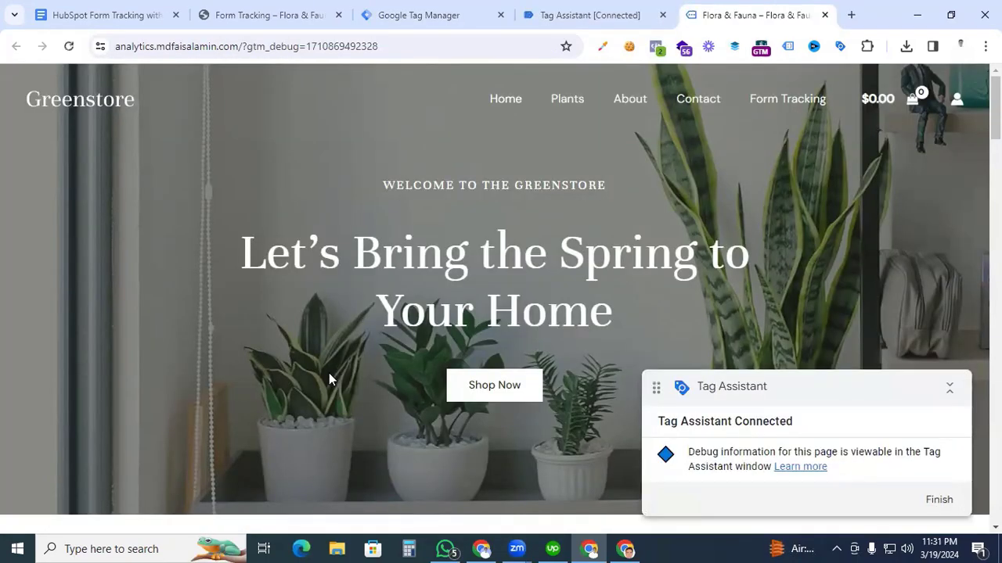
click(788, 100)
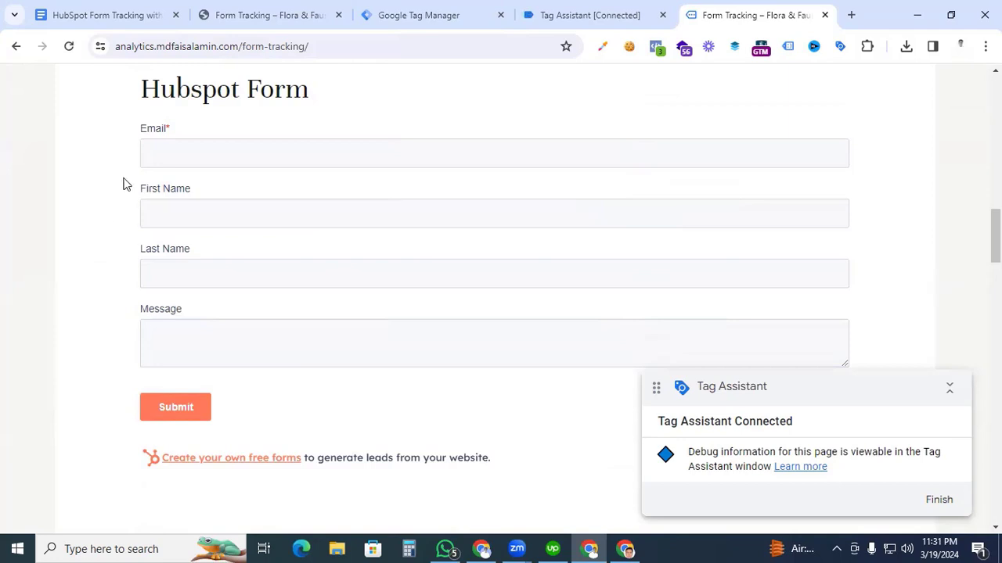
Step: Fill in the Hubspot form with autofilled contact details and message 'test', then submit it
click(152, 149)
click(220, 351)
text(test)
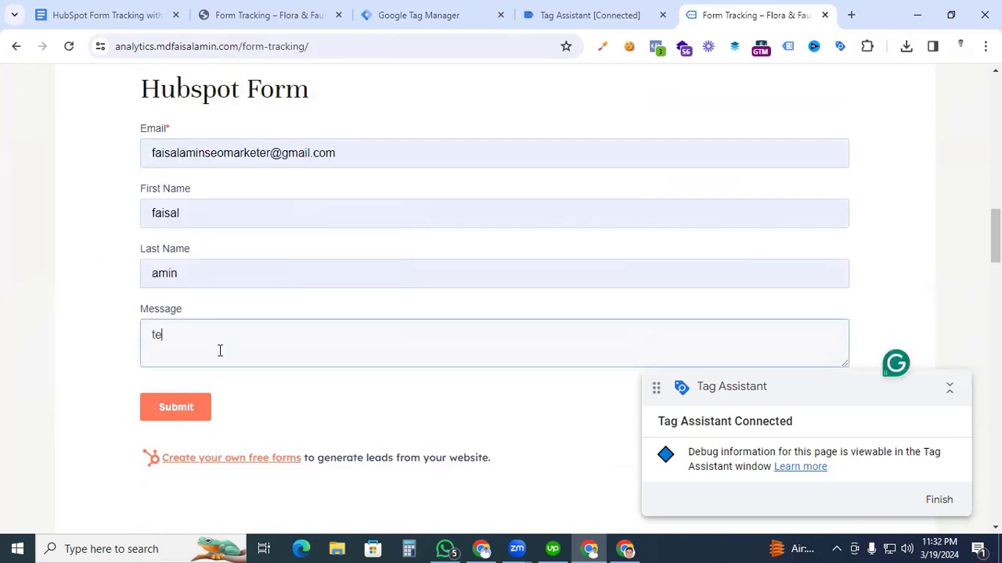
click(181, 421)
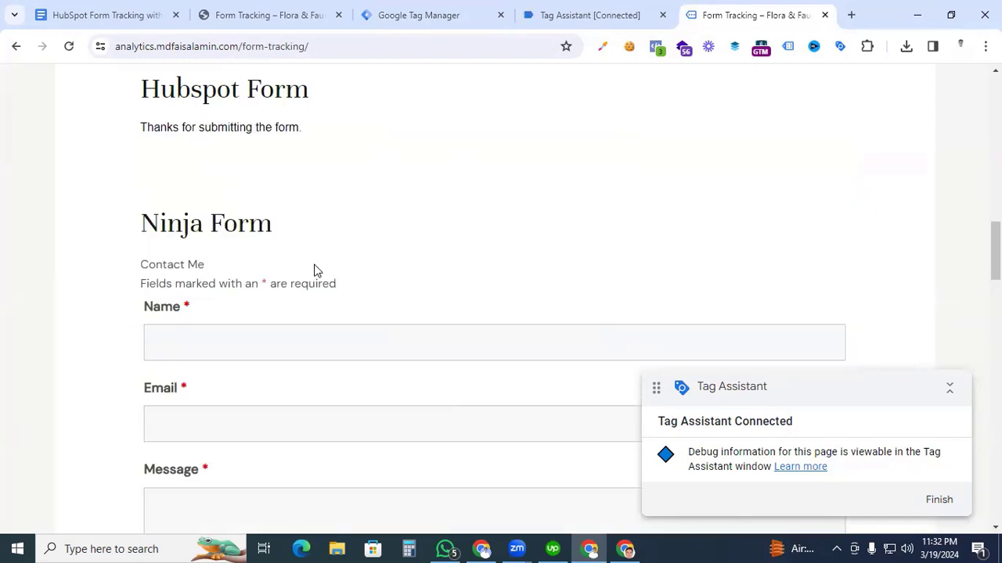
Step: Check the hubspot-form-success event and its Data Layer values in Tag Assistant, then return to Tag Manager
click(569, 13)
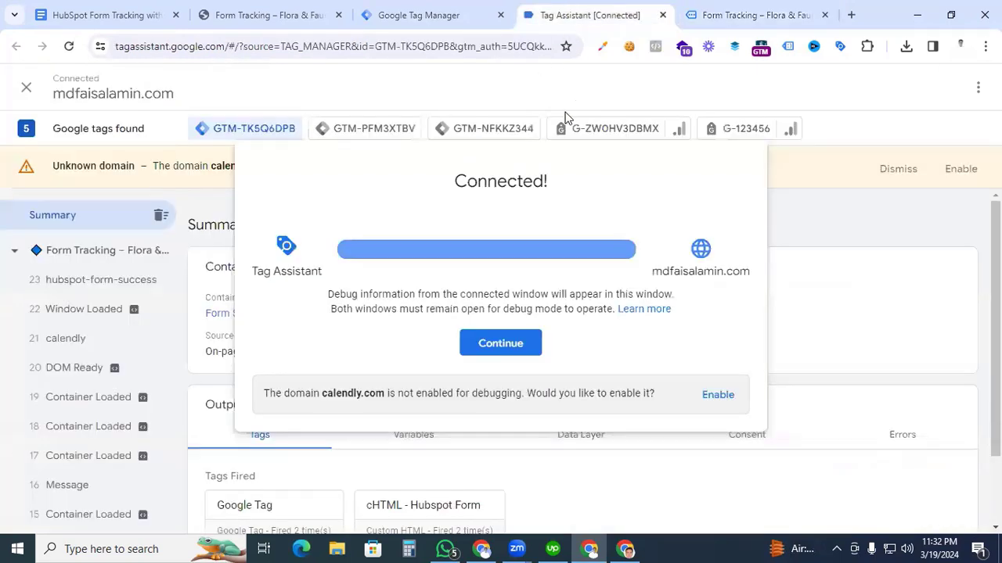
click(498, 346)
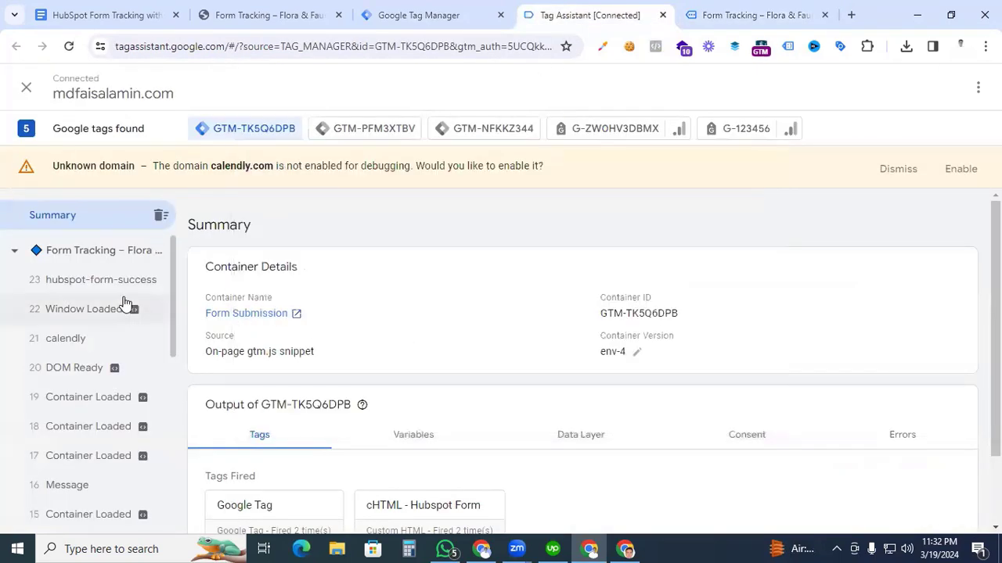
click(86, 287)
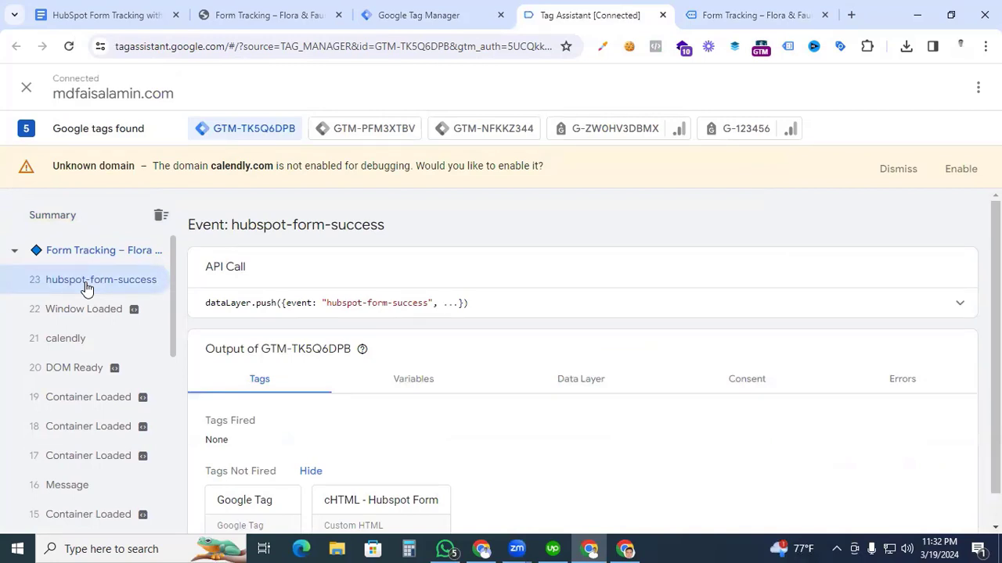
click(581, 379)
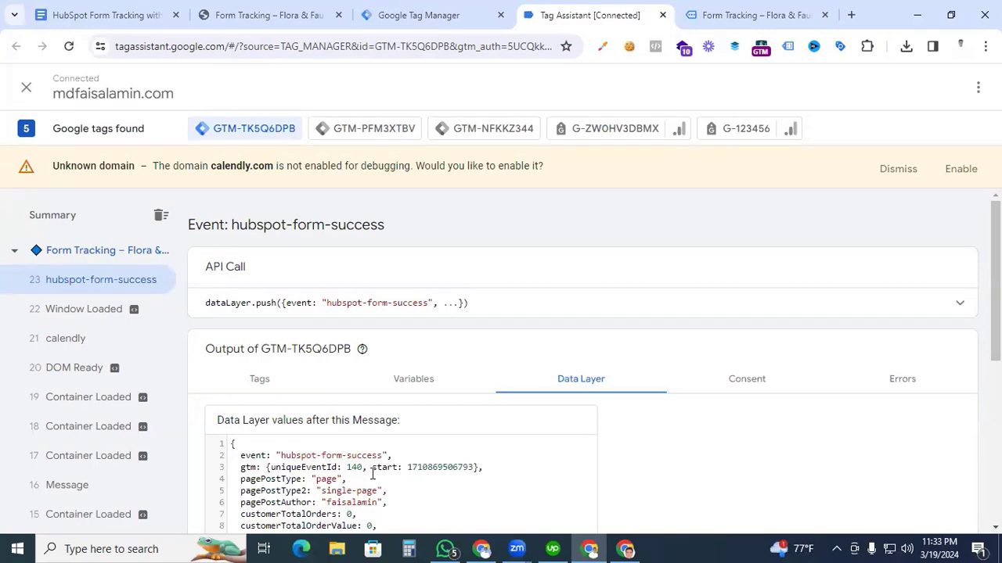
click(415, 17)
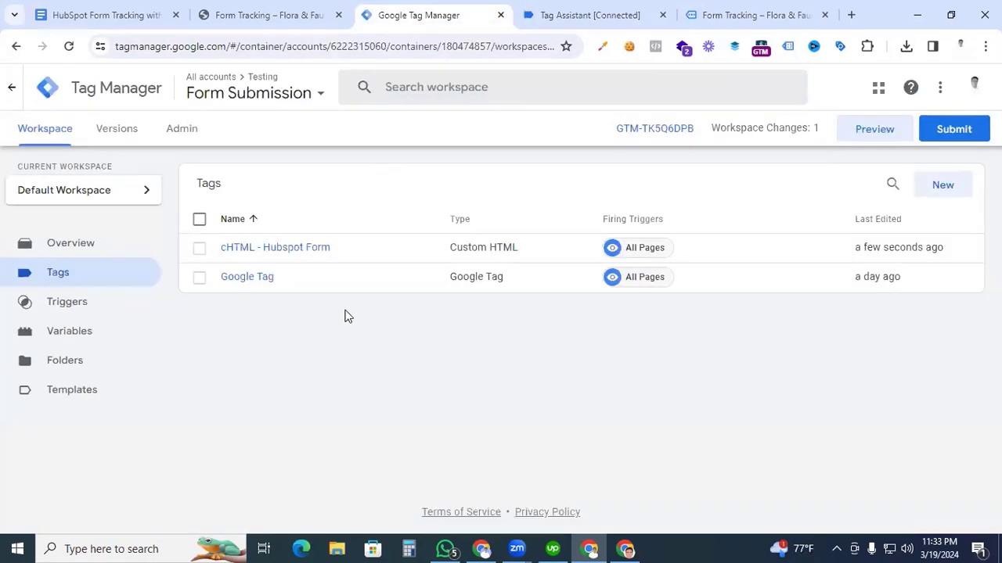
Step: Start a new tag of type Google Analytics: GA4 Event, then switch to the Analytics Home tab
click(943, 188)
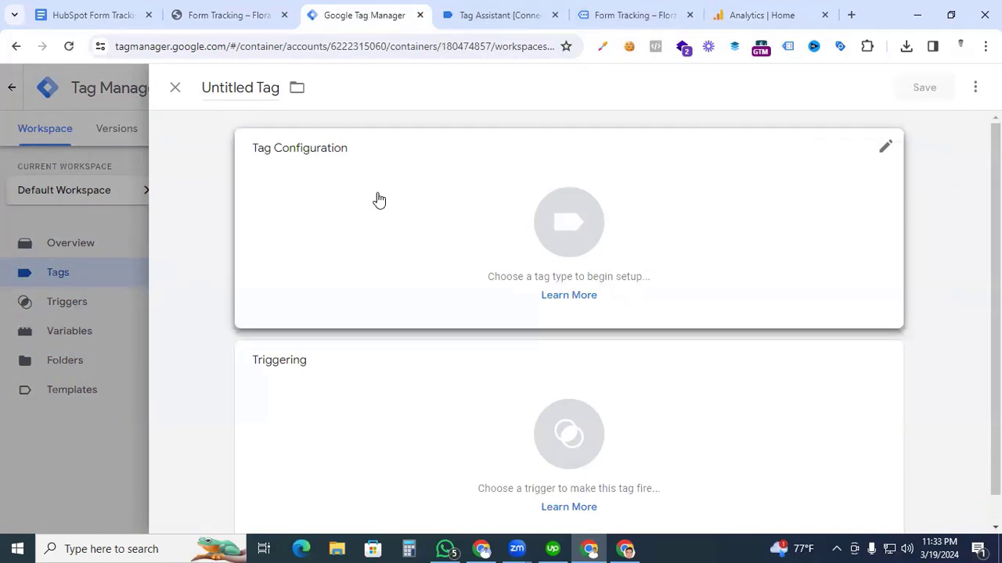
click(572, 237)
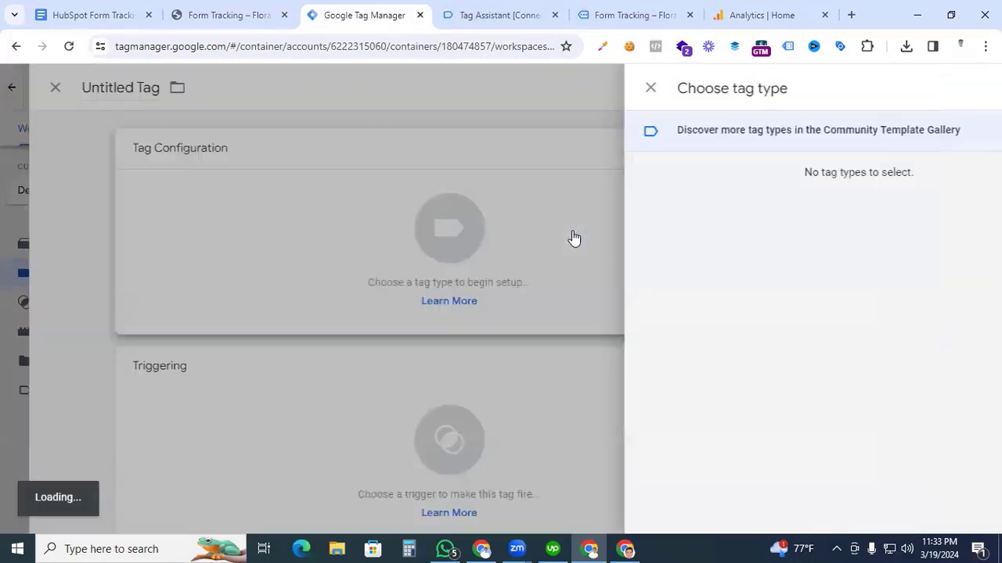
click(958, 220)
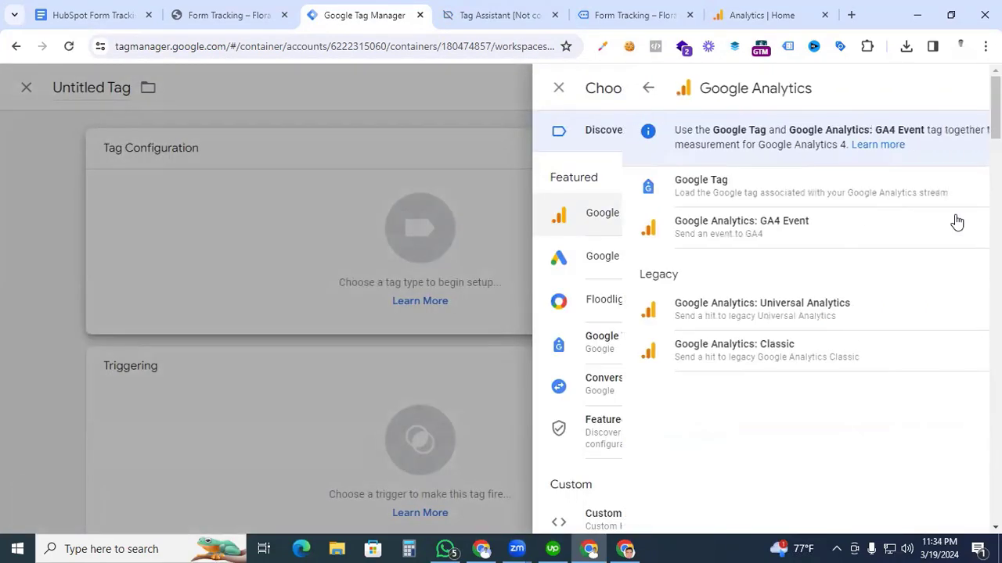
click(709, 230)
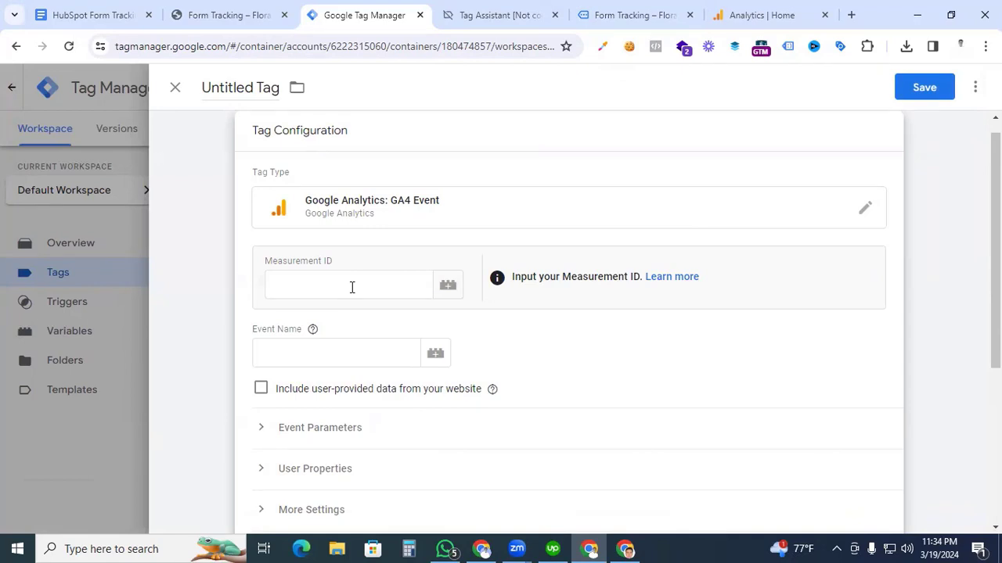
click(747, 19)
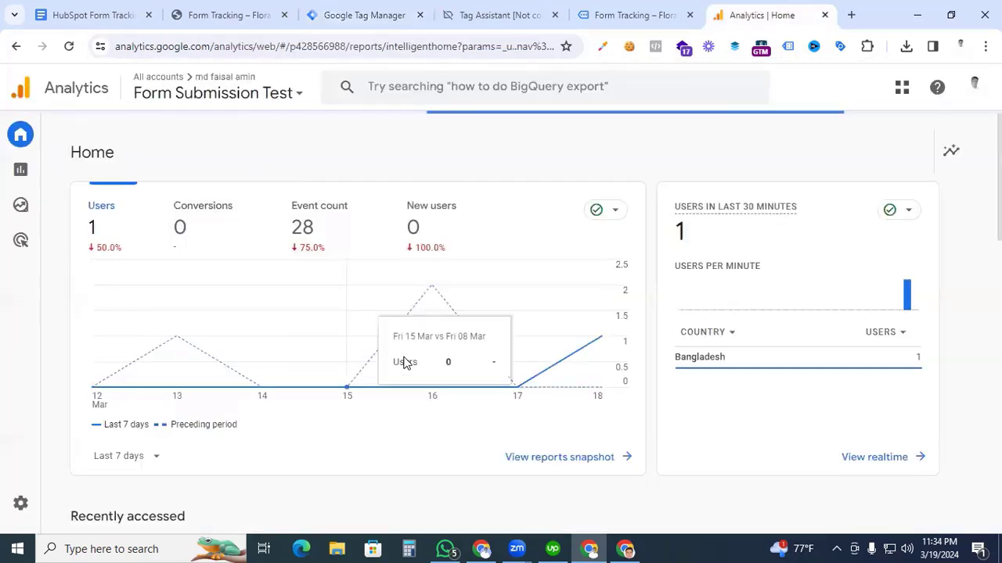
Step: Copy the Measurement ID from the website data stream's details in Analytics Admin
click(47, 503)
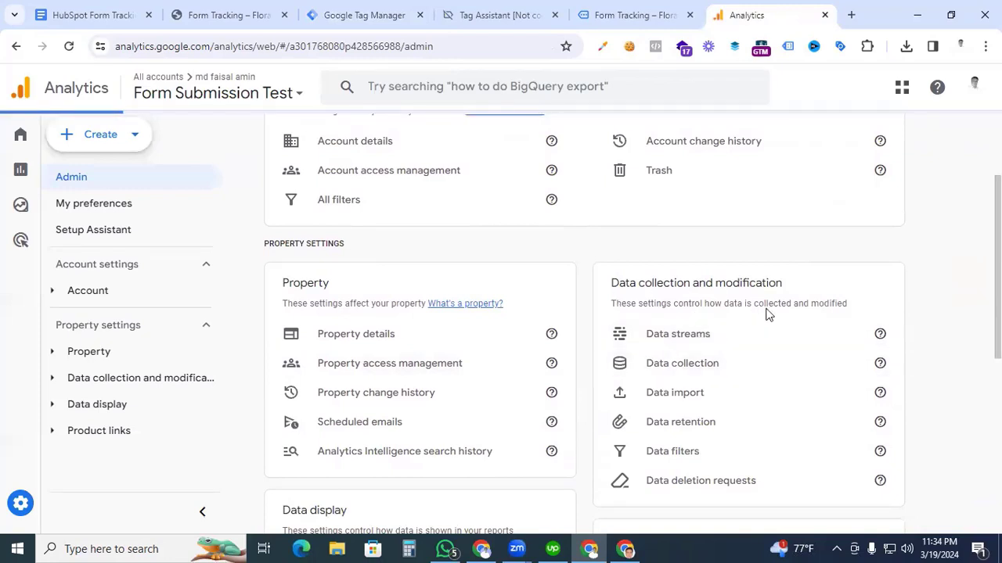
click(677, 336)
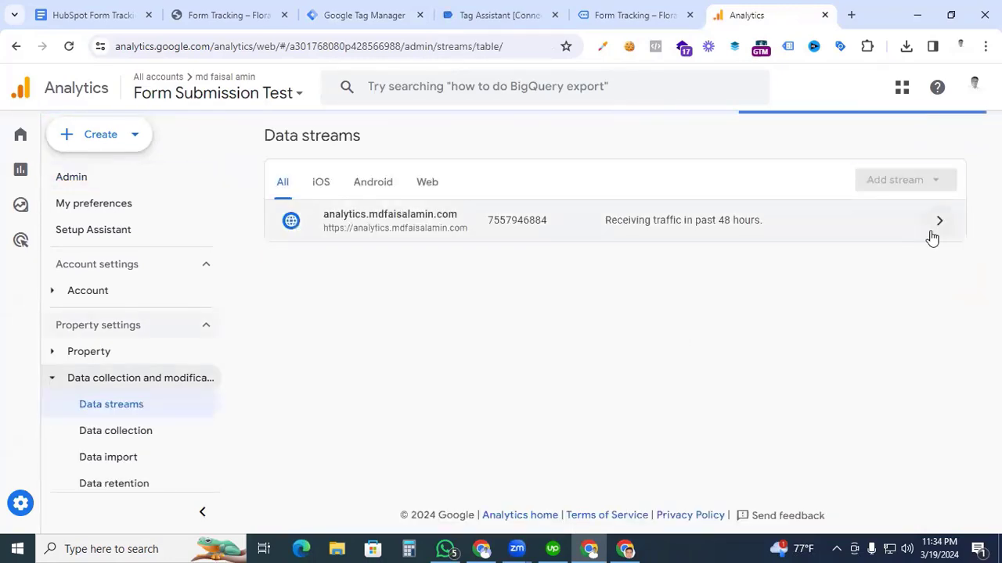
click(931, 235)
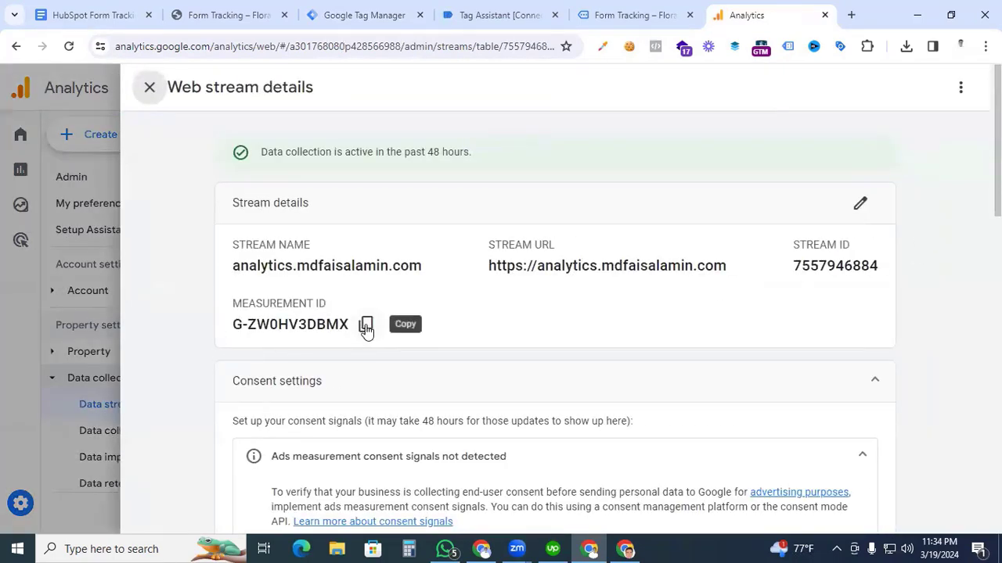
click(366, 326)
Step: Enter Measurement ID G-ZW0HV3DBMX and event name hubspot_form_submission, then open the trigger chooser
click(374, 8)
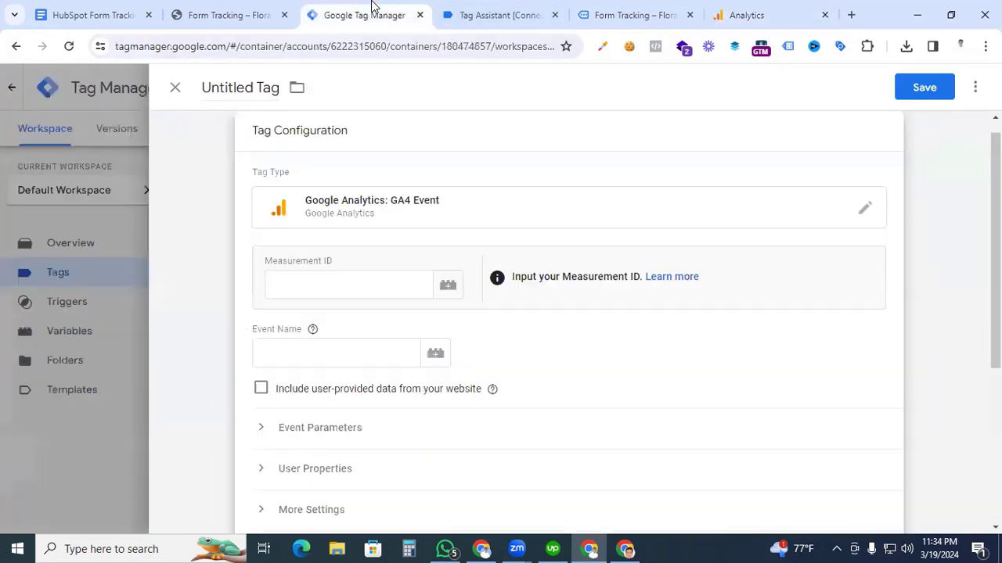
click(324, 291)
key(ctrl+v)
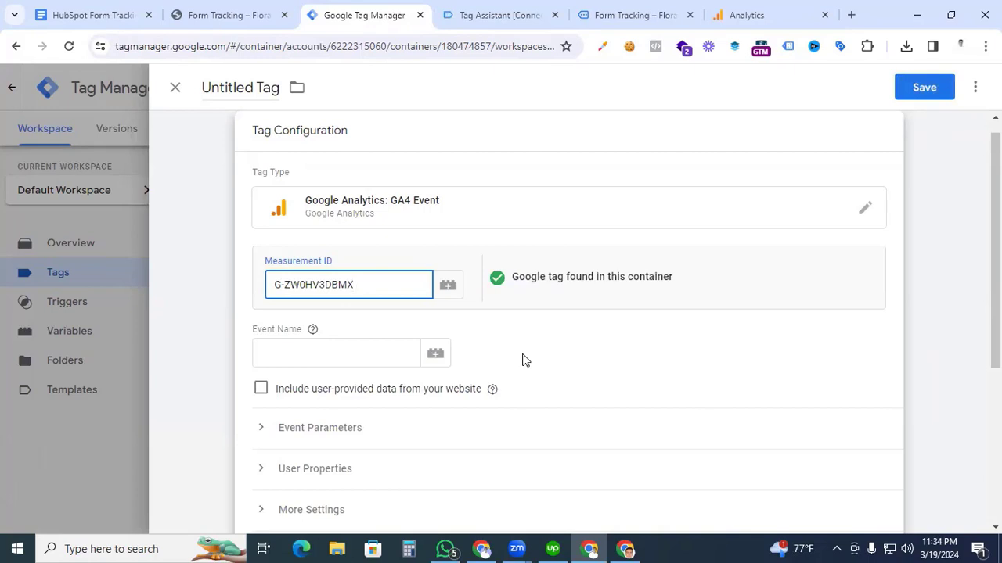
click(321, 356)
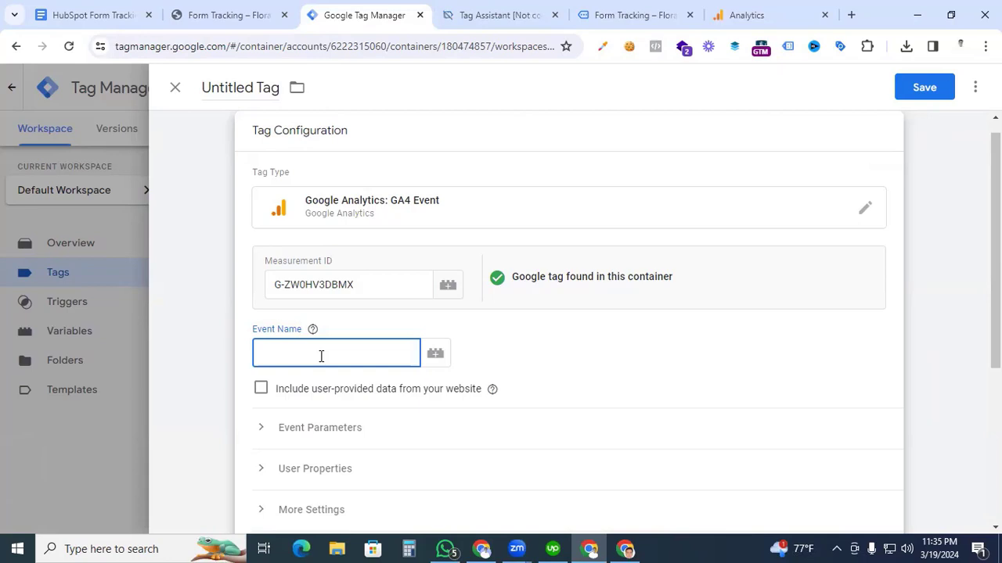
text(hubspot_form_submission)
scroll(595, 345, down, 3)
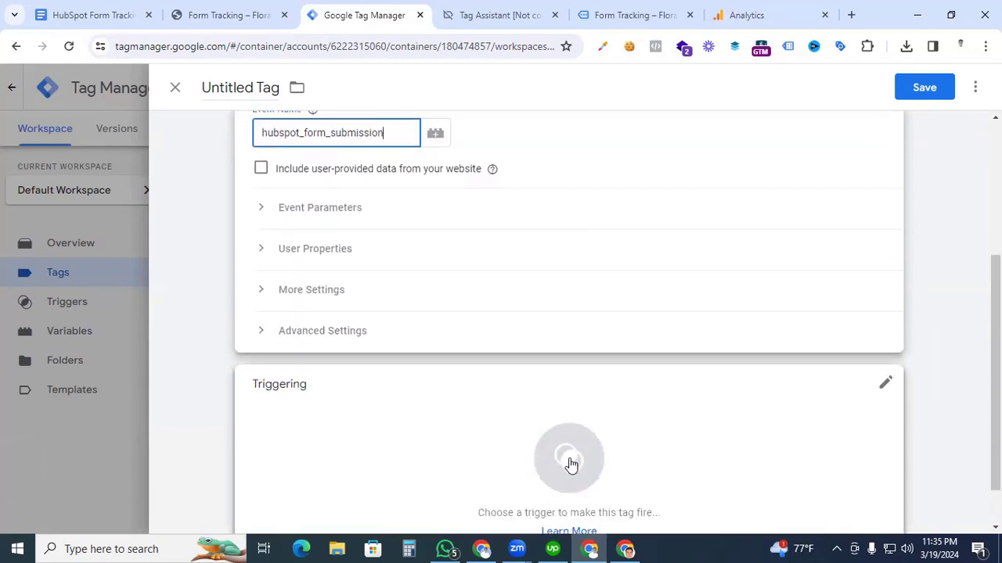
click(571, 465)
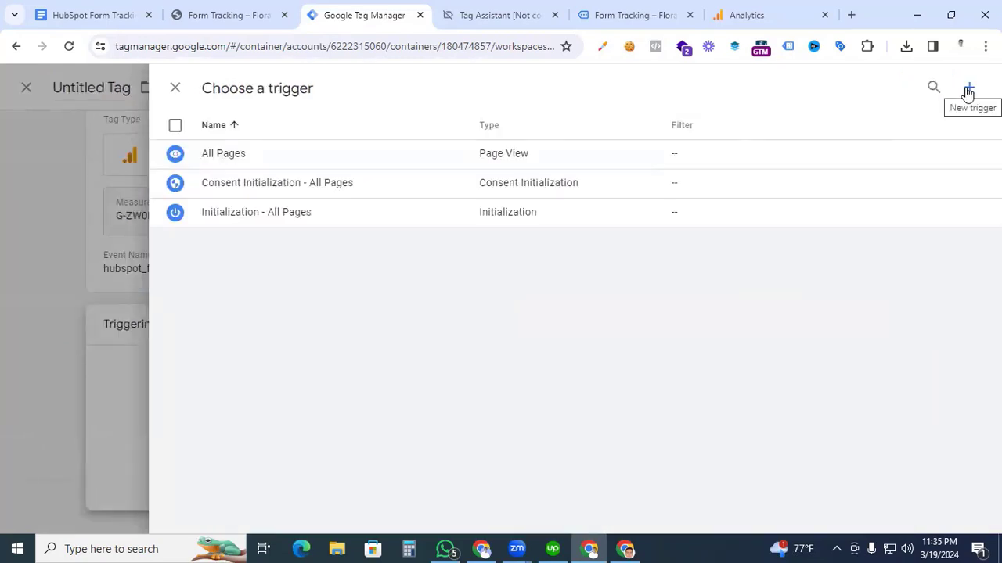
Step: Create a new Custom Event trigger with event name hubspot-form-success, copied from Tag Assistant
click(968, 91)
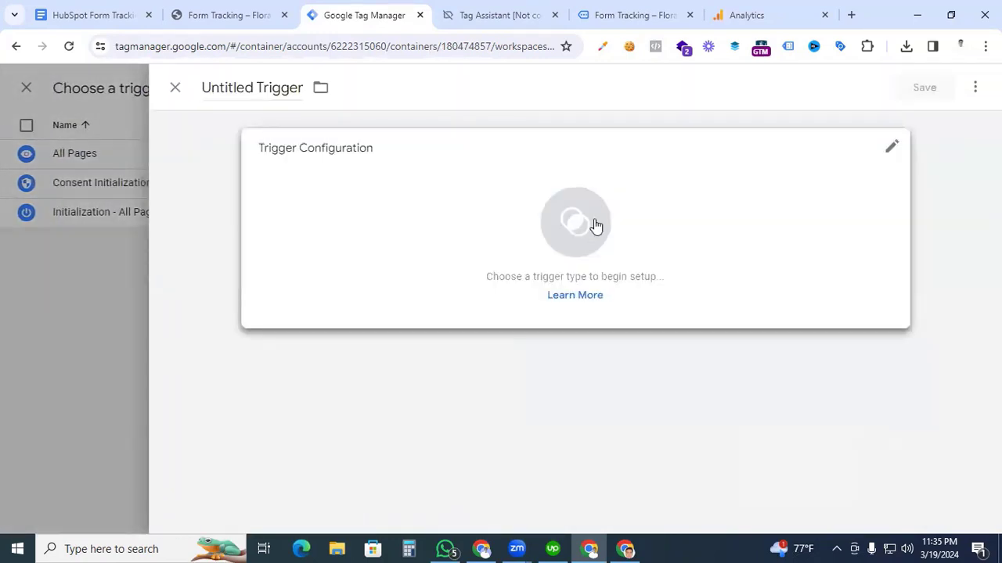
click(595, 226)
scroll(662, 371, down, 5)
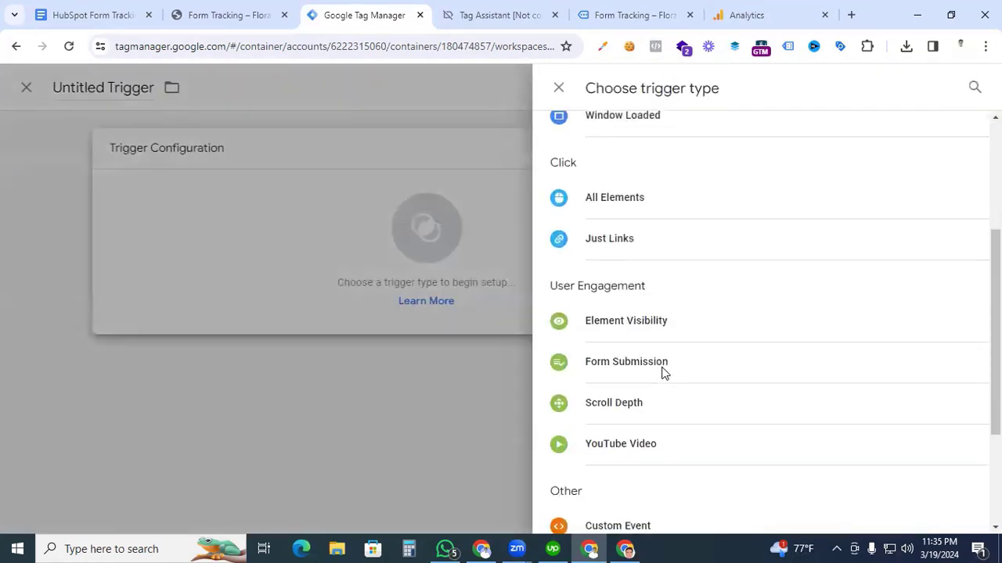
click(618, 348)
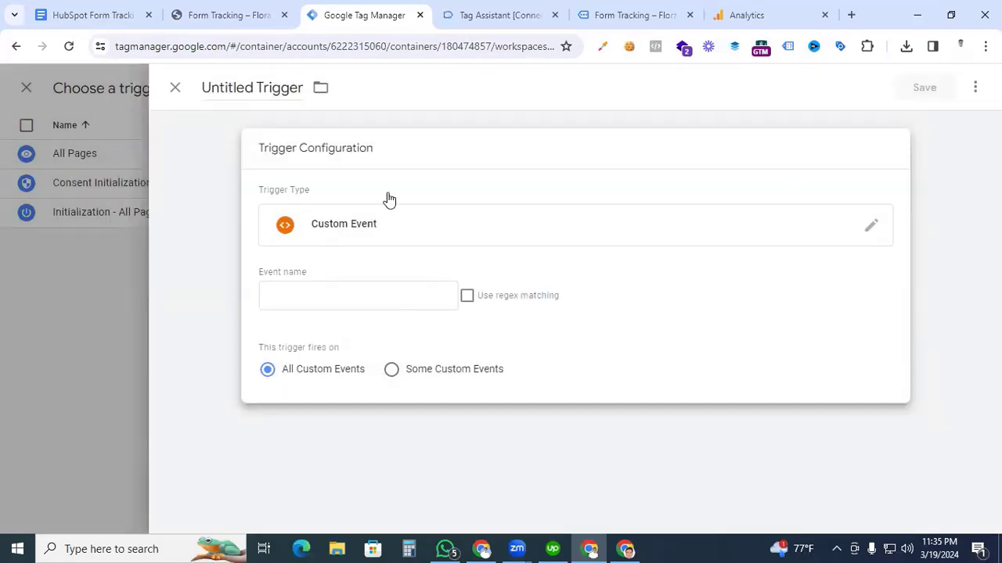
click(513, 14)
drag(327, 308, 428, 303)
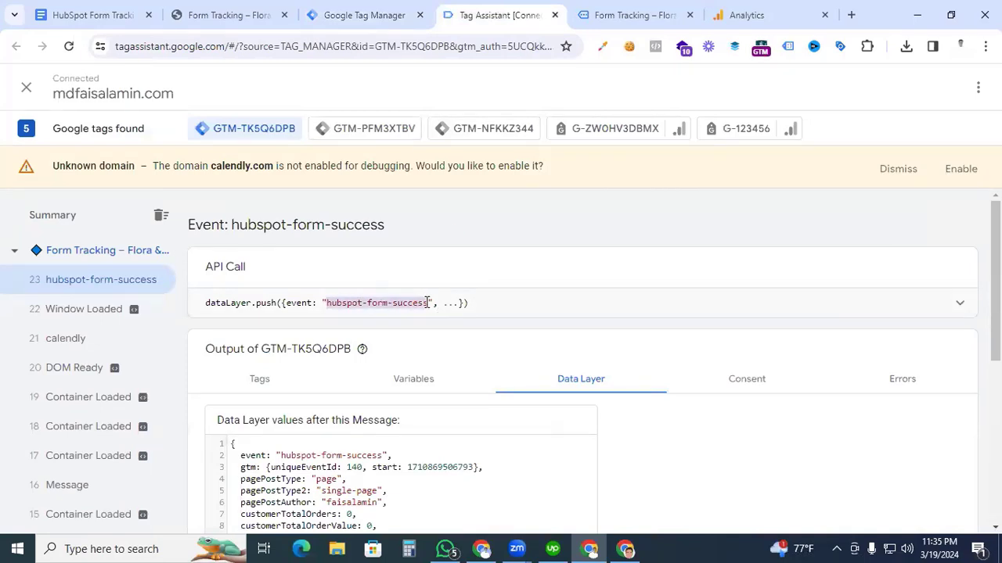
click(380, 15)
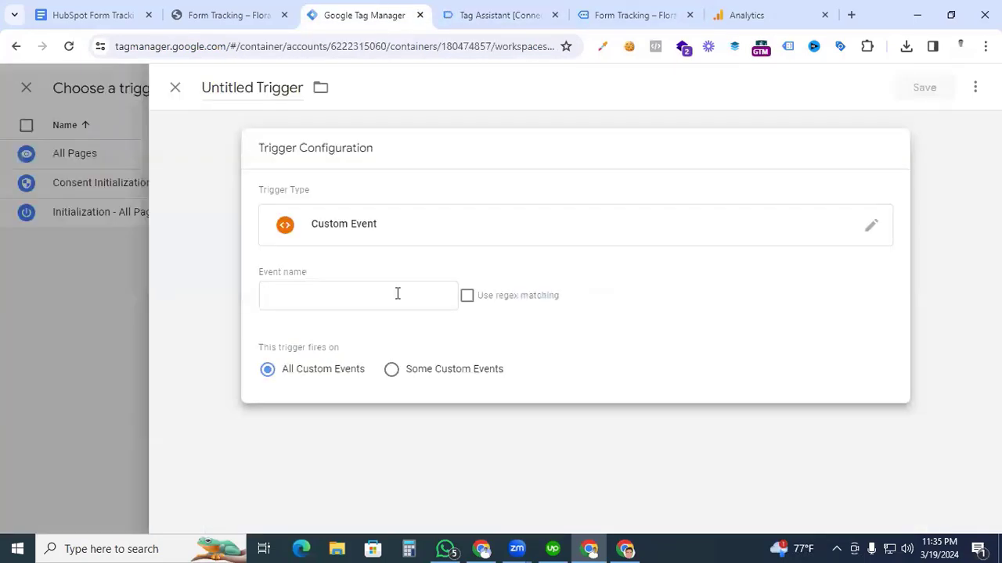
click(334, 304)
key(ctrl+v)
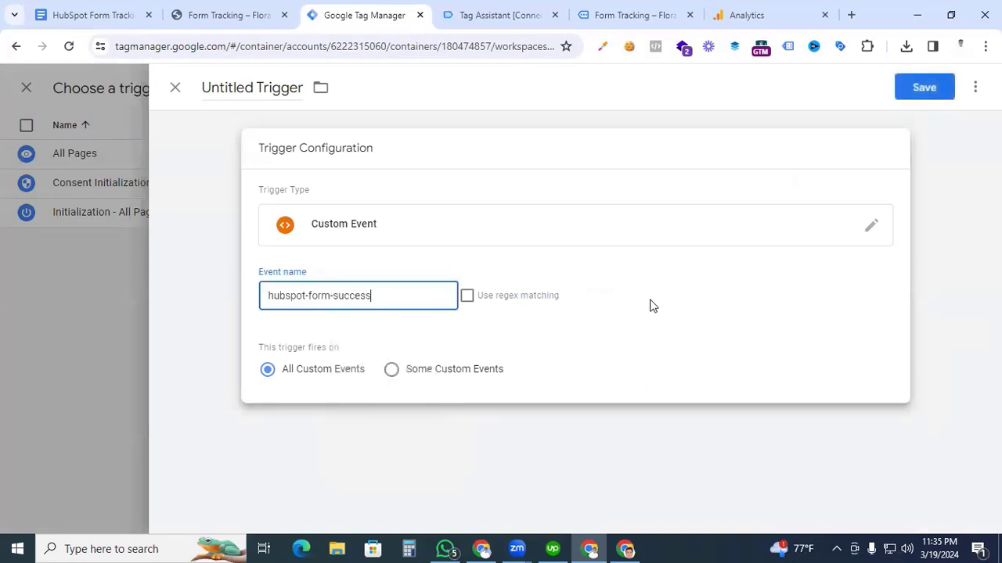
Step: Title the trigger 'Event - Hubspot form' and save it
click(265, 85)
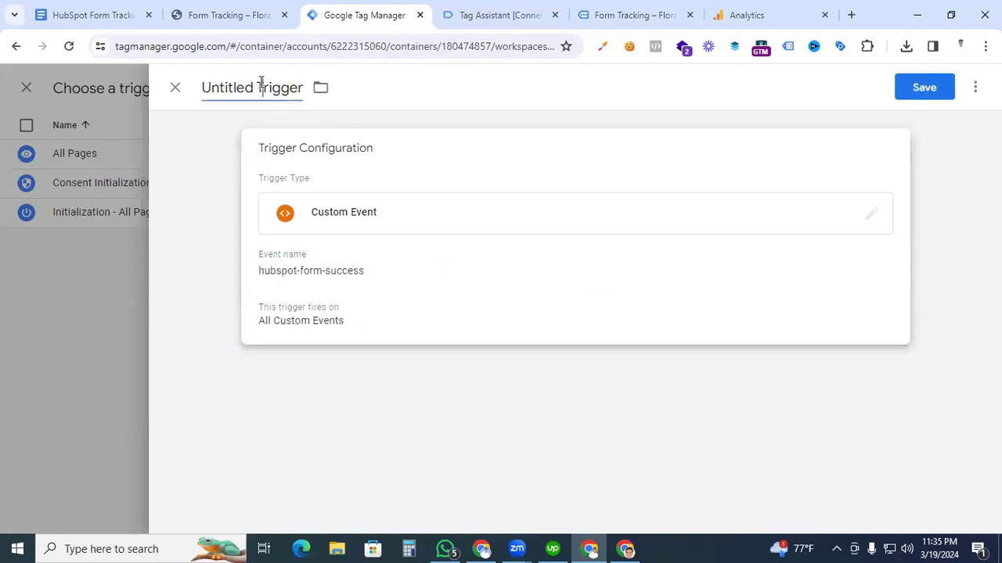
key(ctrl+a)
text(Event - h)
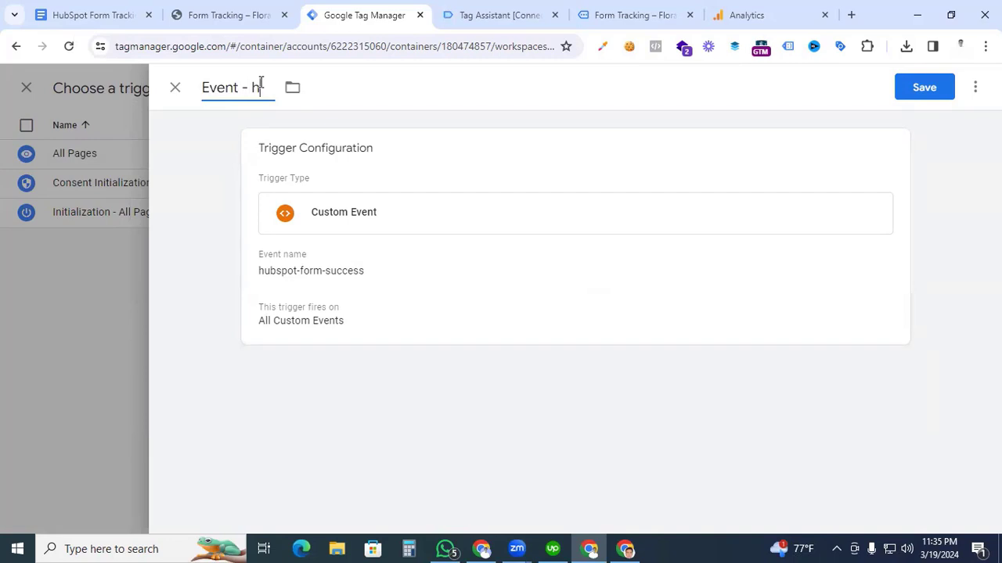
key(BackSpace)
text(Hubspot form)
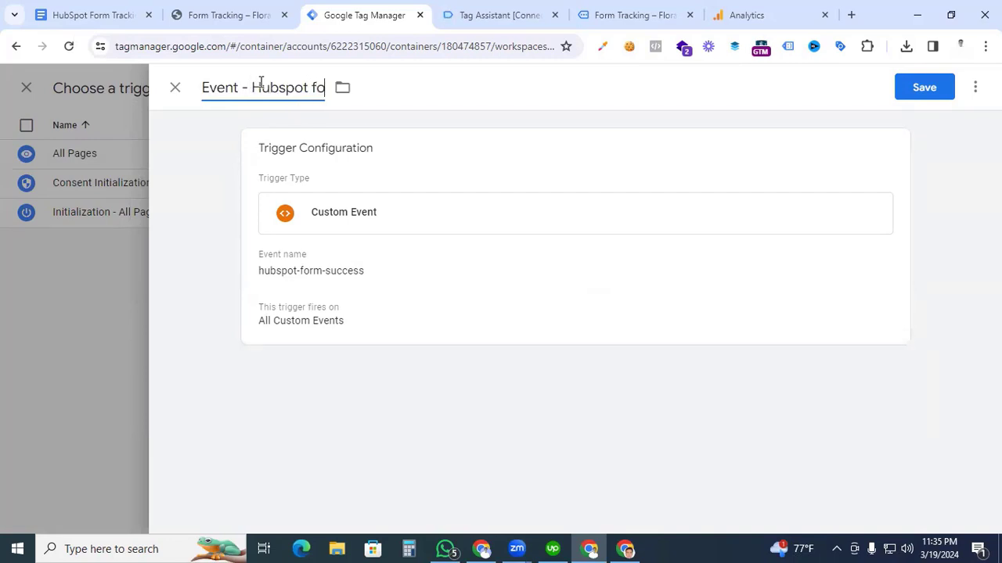
click(926, 89)
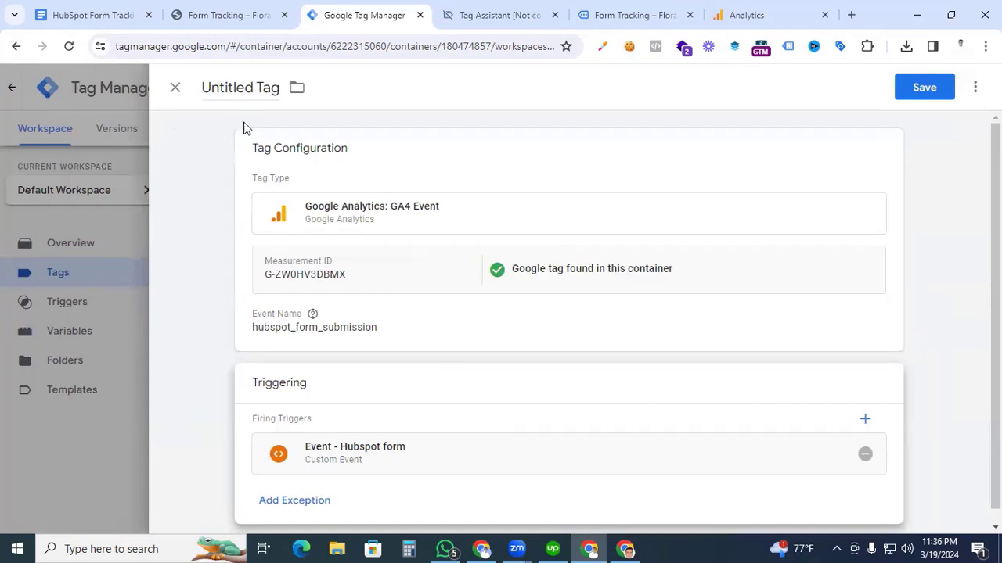
Step: Name the GA4 event tag 'GA4 - Hubspot Form Submission' and save it
click(256, 81)
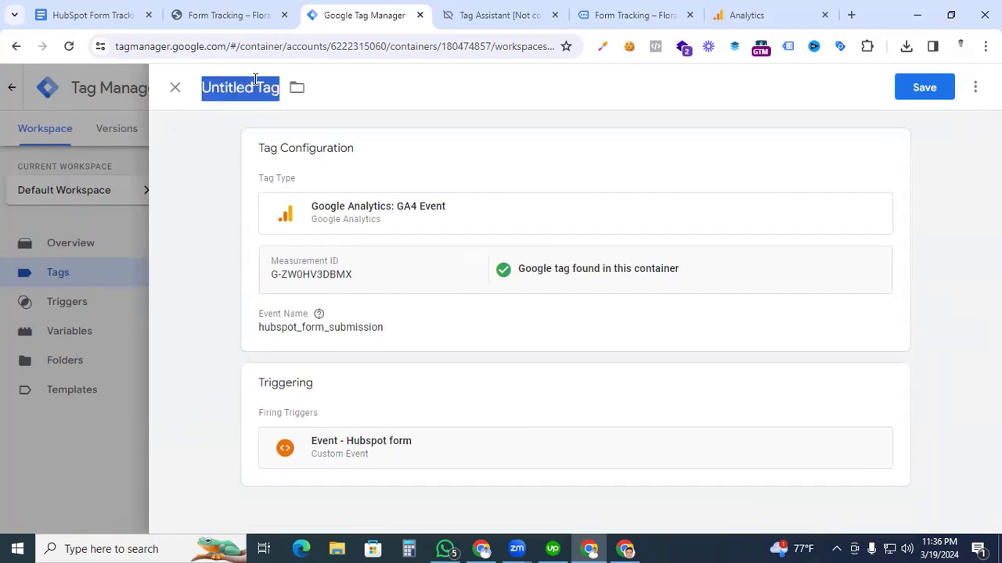
text(GA4 - Hubspot)
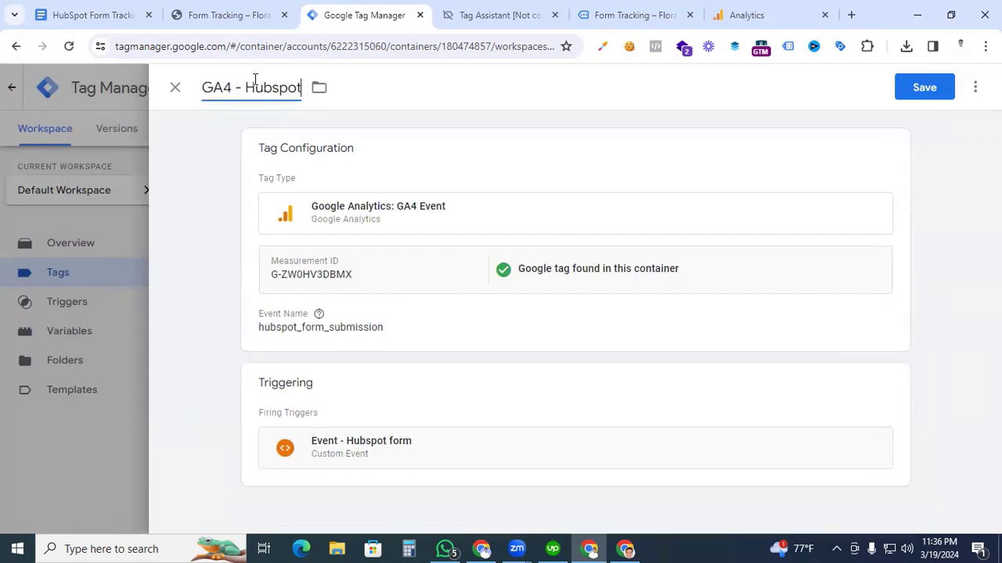
text( Form Submission)
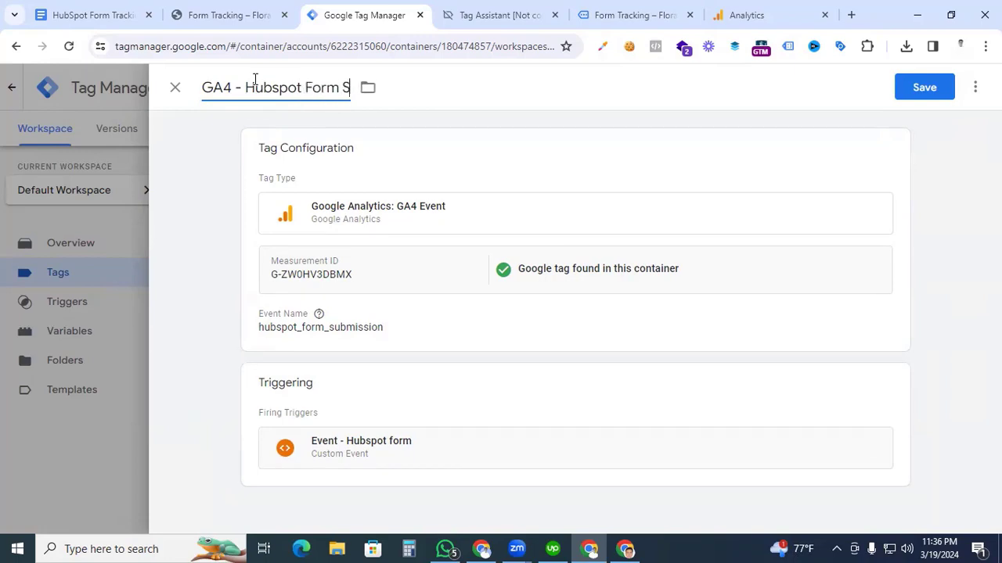
click(924, 88)
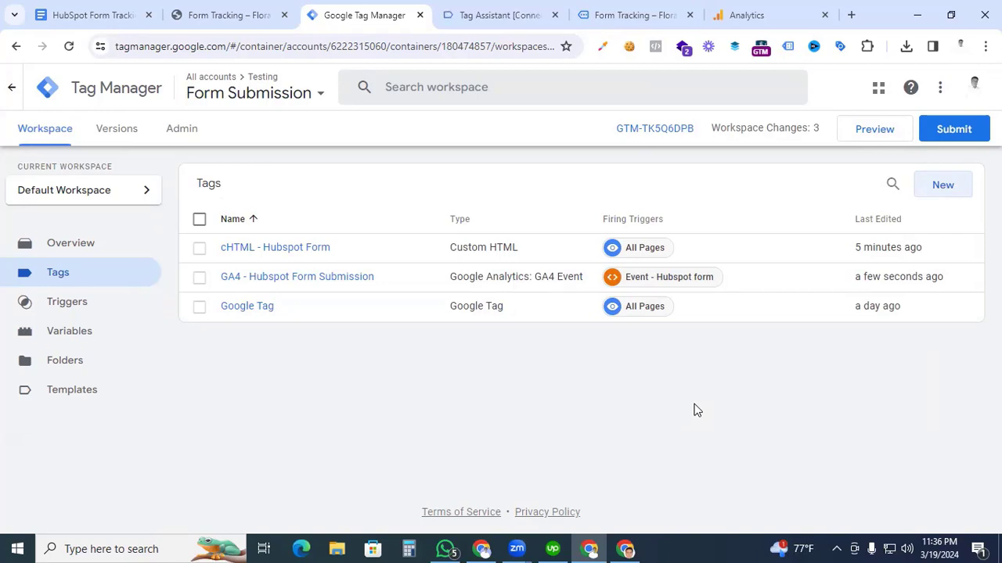
Step: Relaunch the connected preview and bring up the Hubspot form on the Flora & Fauna Form Tracking page
click(874, 129)
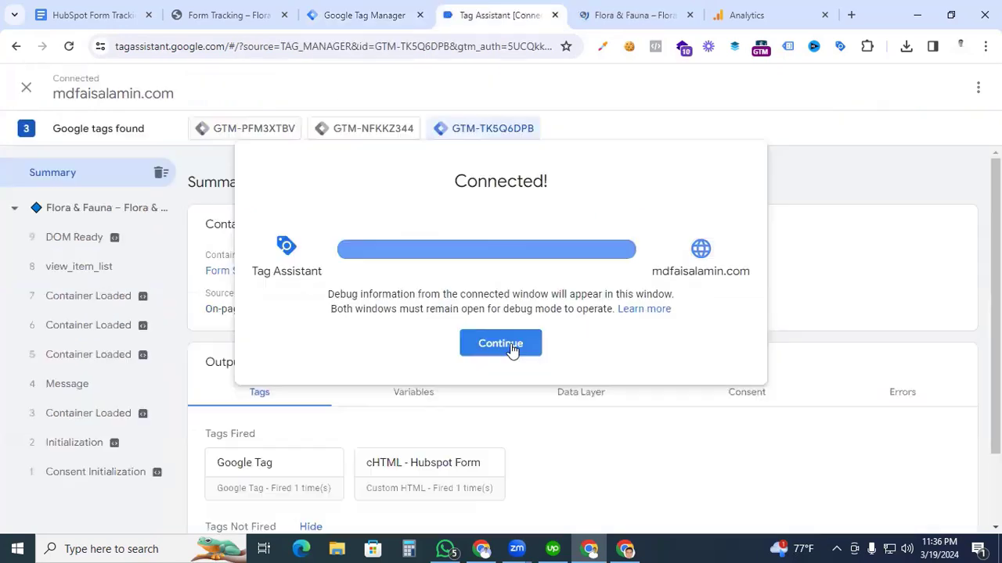
click(511, 349)
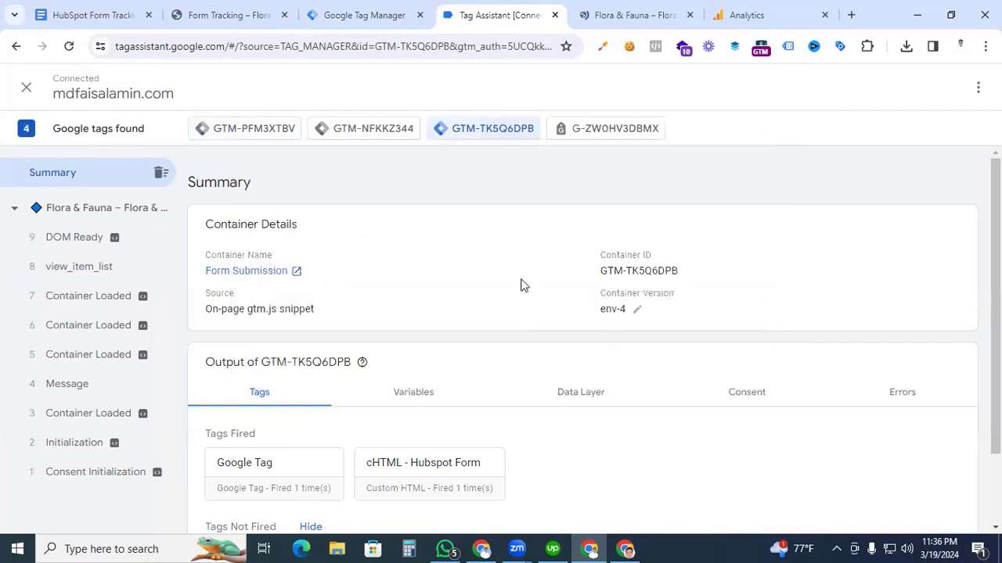
click(612, 20)
scroll(566, 386, down, 1)
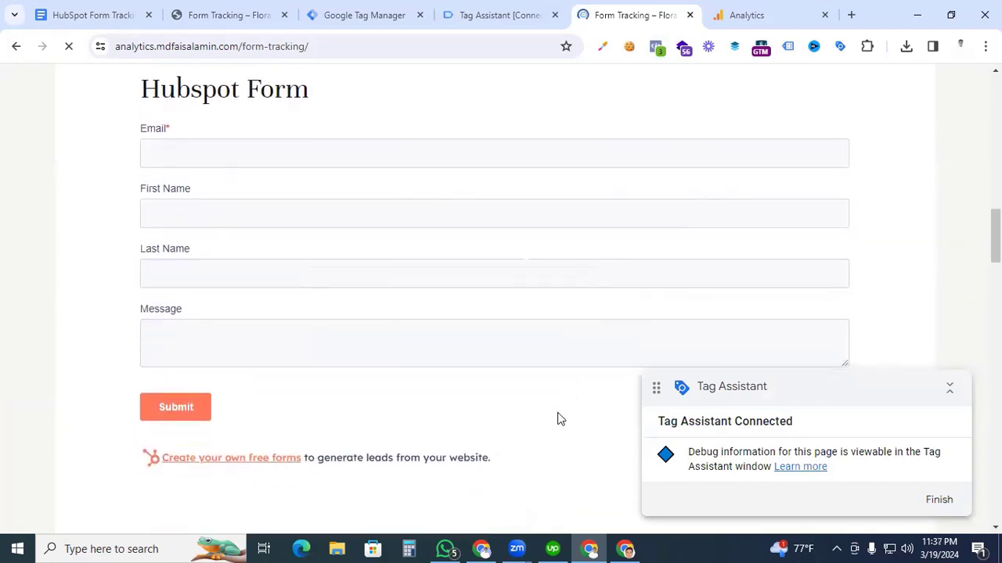
Step: Enter 'test' as the form message, submit it, and check the thank-you confirmation
click(246, 335)
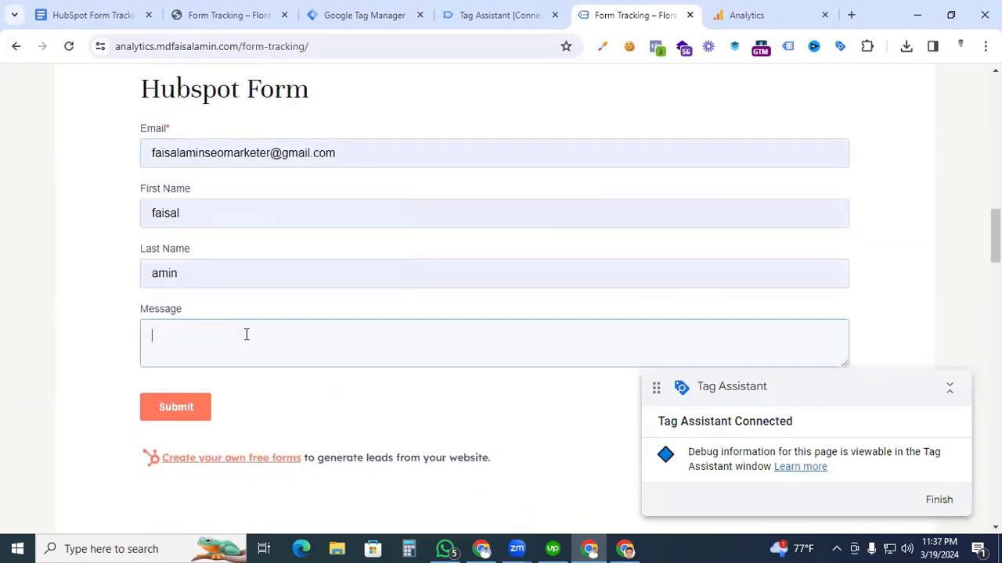
text(test)
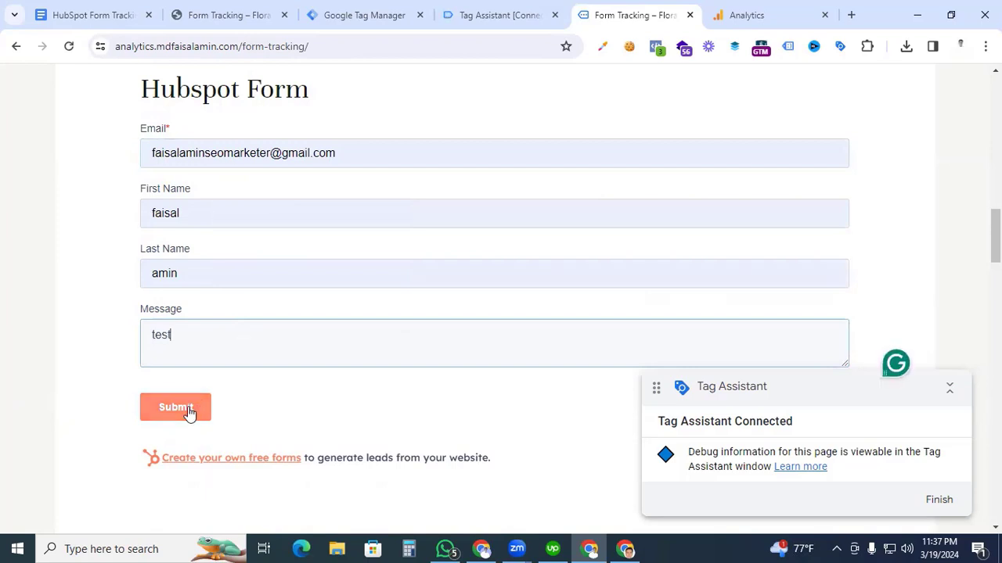
click(189, 413)
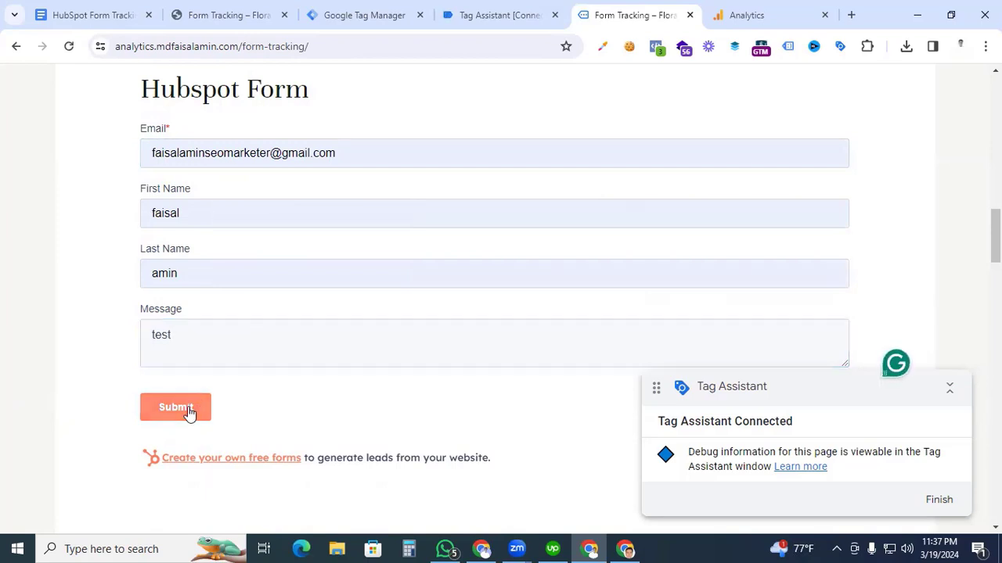
drag(141, 127, 301, 129)
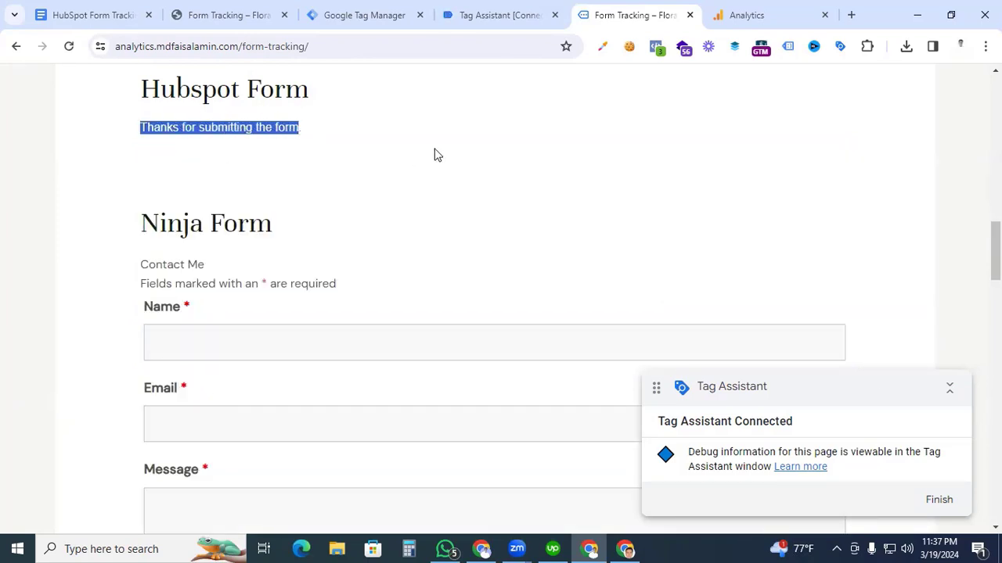
click(485, 15)
Step: Confirm the GA4 - Hubspot Form Submission tag fired once, then go to the Analytics property
scroll(469, 332, down, 1)
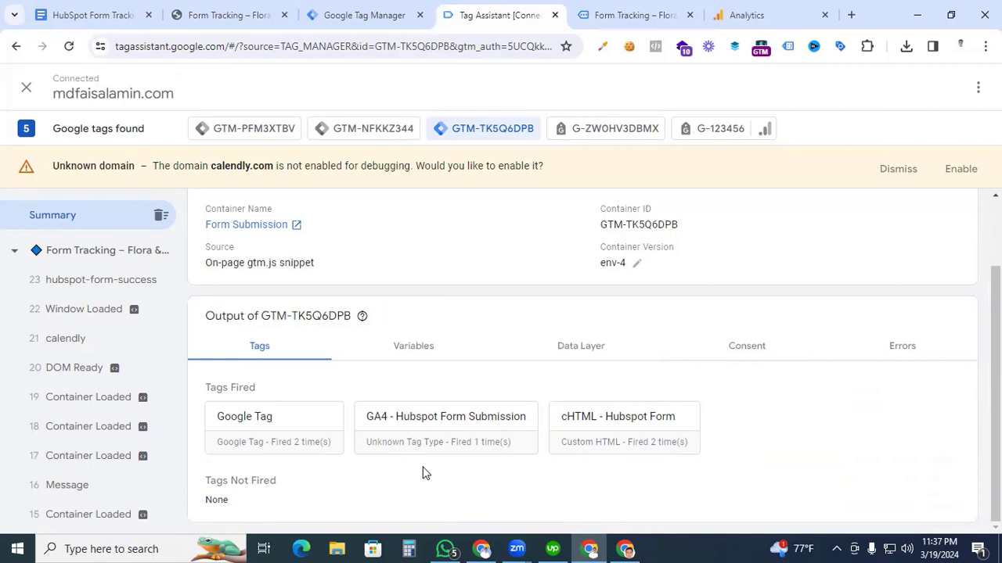
click(759, 15)
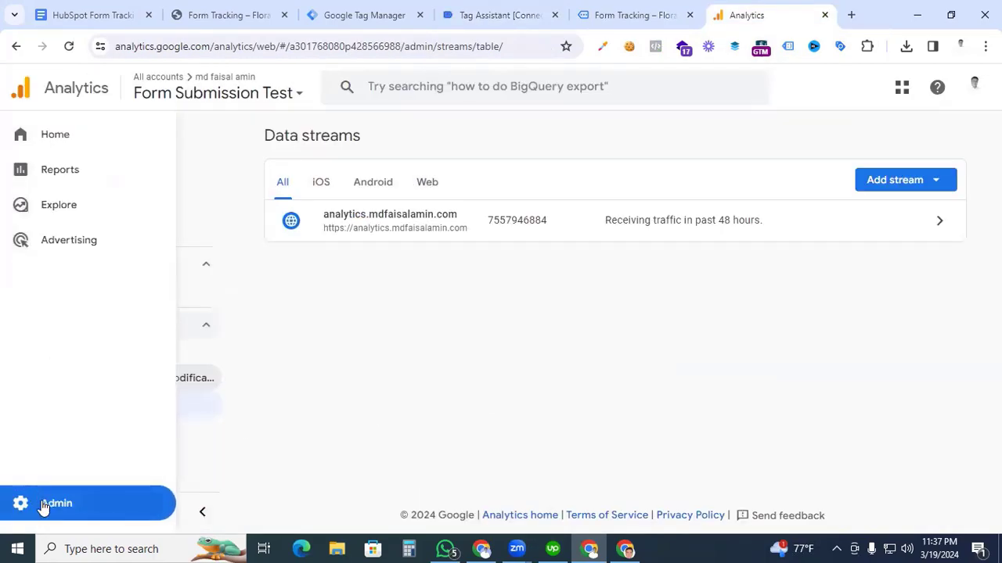
Step: Open DebugView from Admin and show the hubspot_form_submission event's parameters
scroll(504, 403, down, 5)
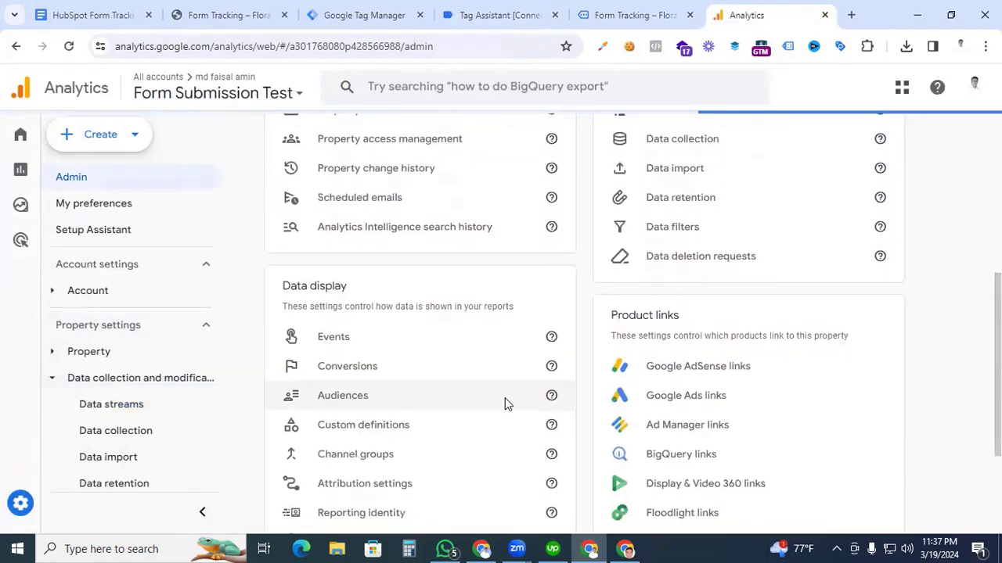
click(341, 403)
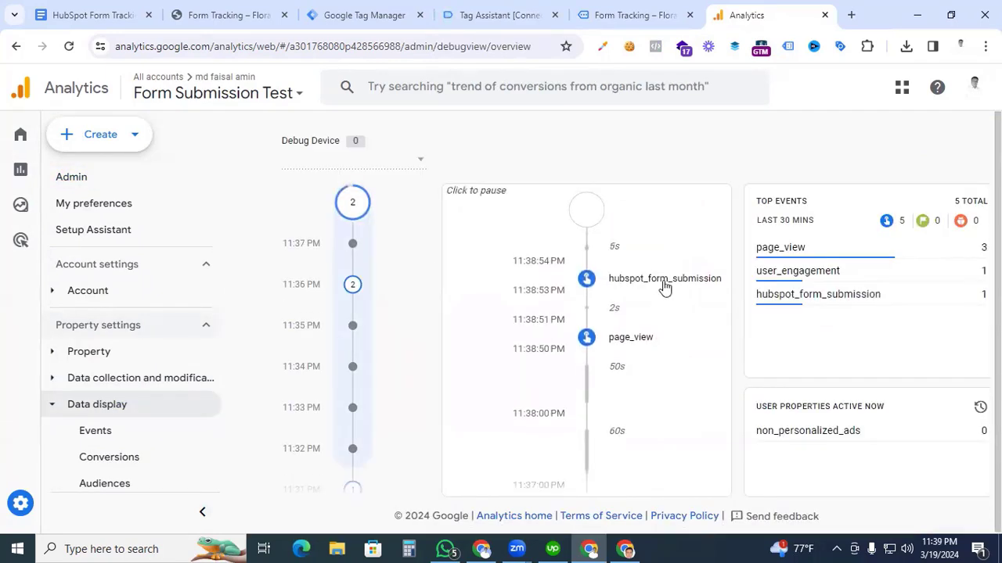
click(662, 280)
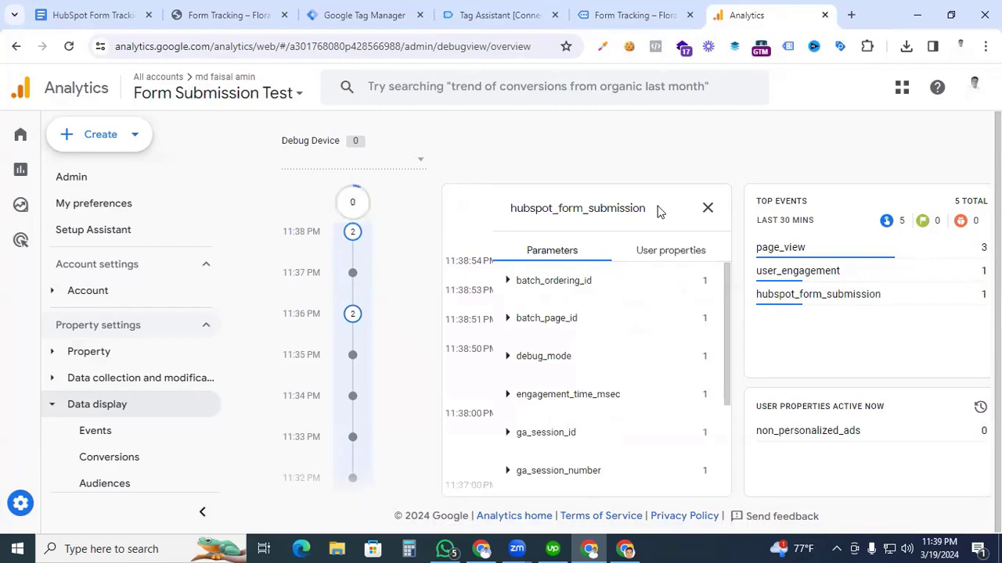